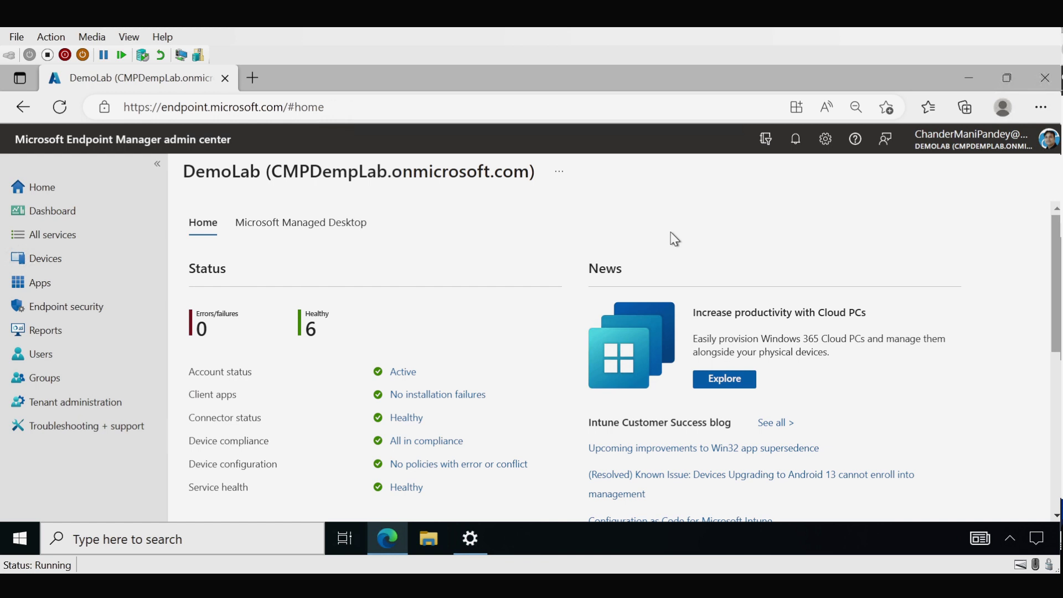
Open the configuration profiles list for devices.
click(44, 264)
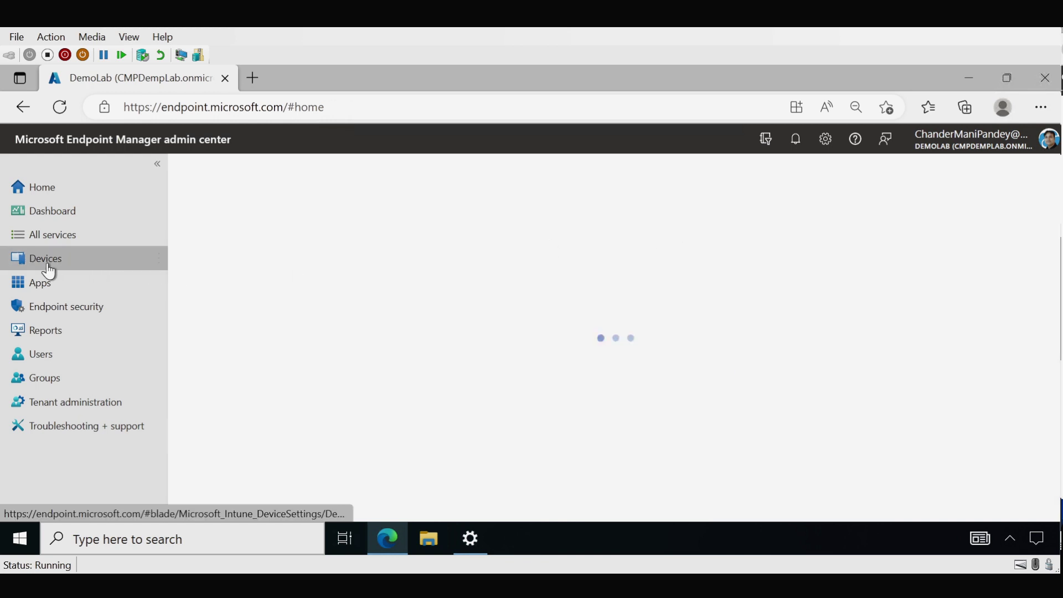
drag(356, 299, 355, 387)
click(260, 404)
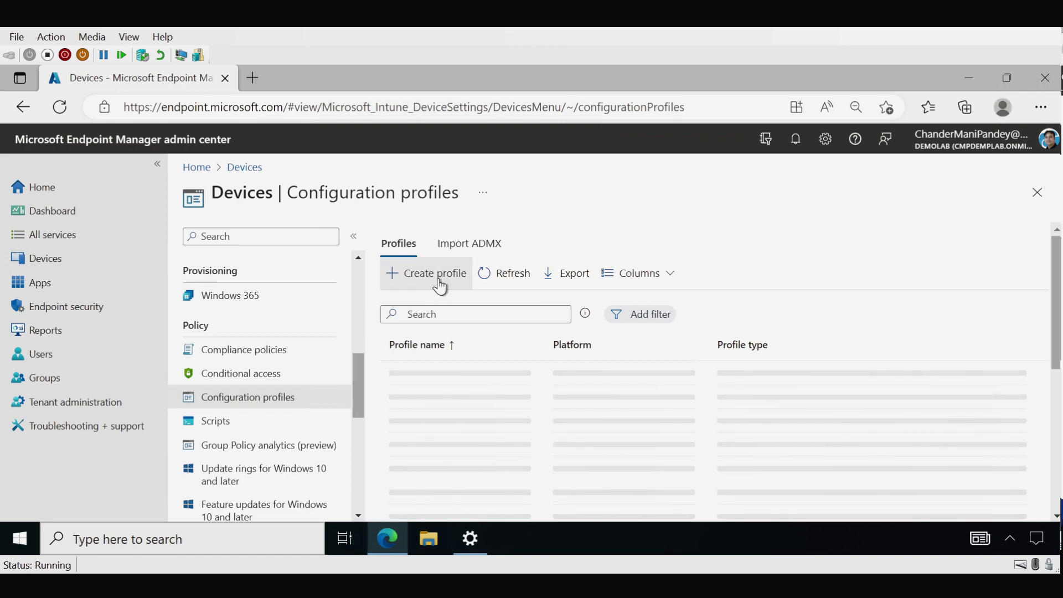
Start a new configuration profile for Windows 10 and later using the Device restrictions template.
click(437, 273)
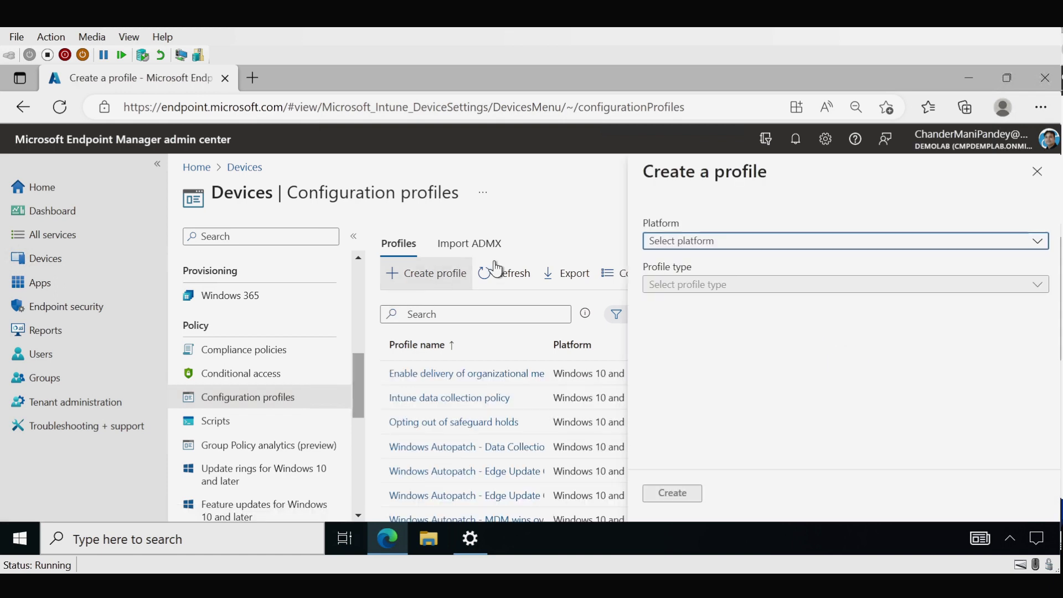
click(686, 243)
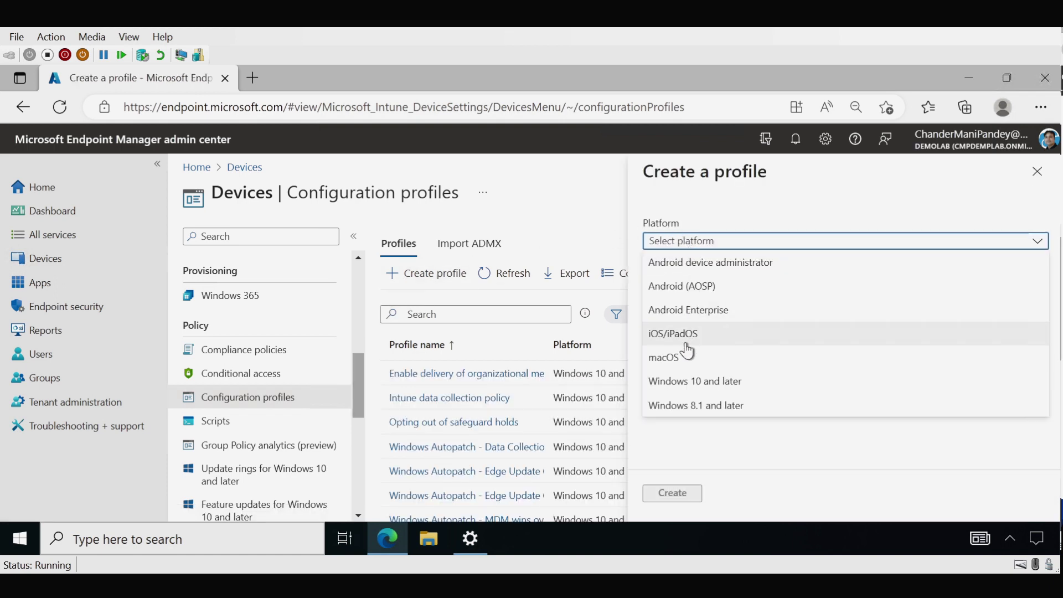
click(696, 388)
click(692, 287)
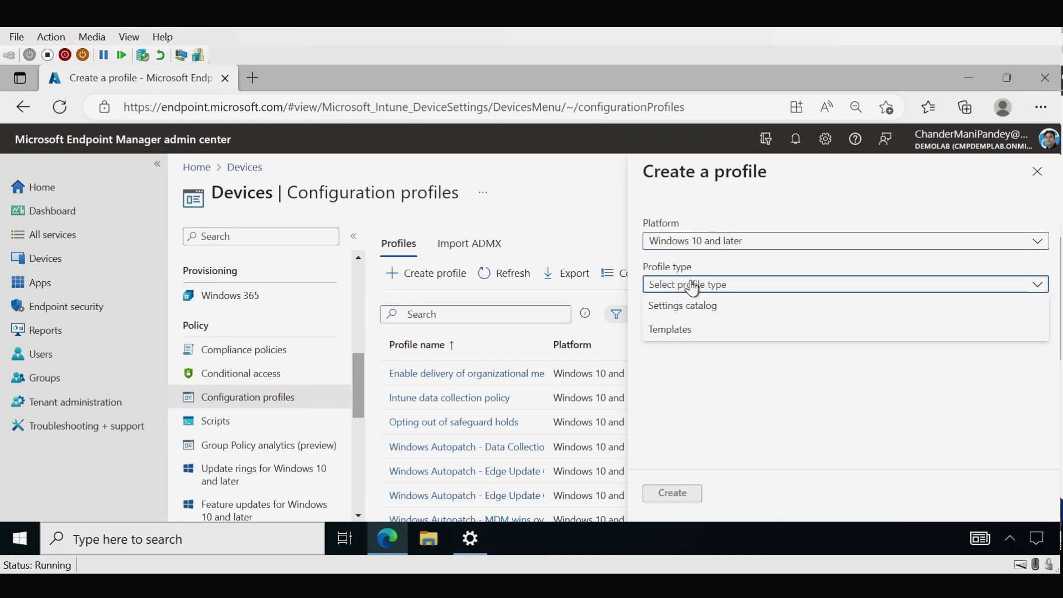
click(679, 330)
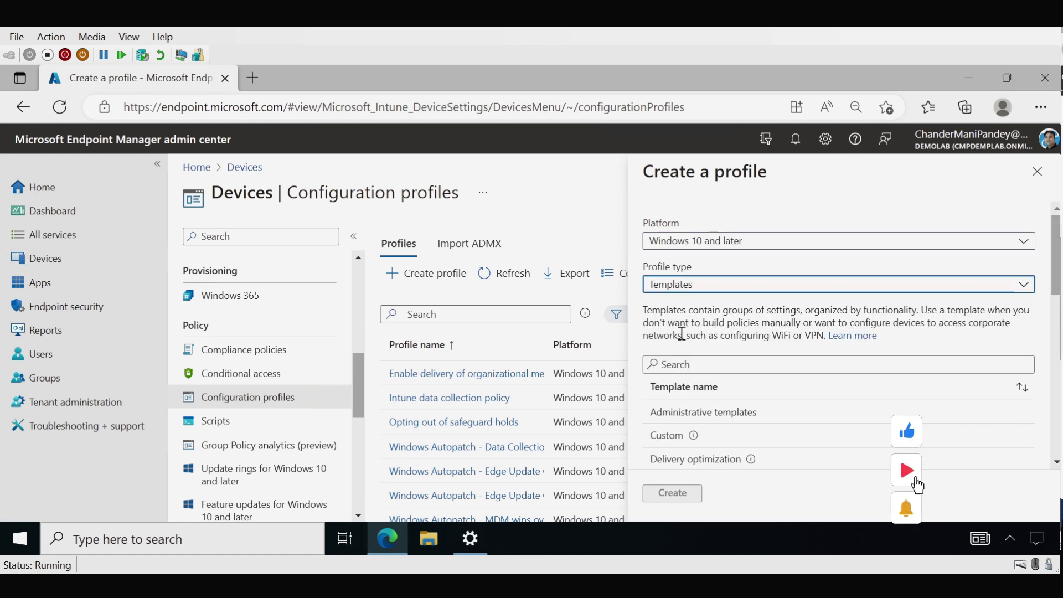
scroll(925, 332, down, 3)
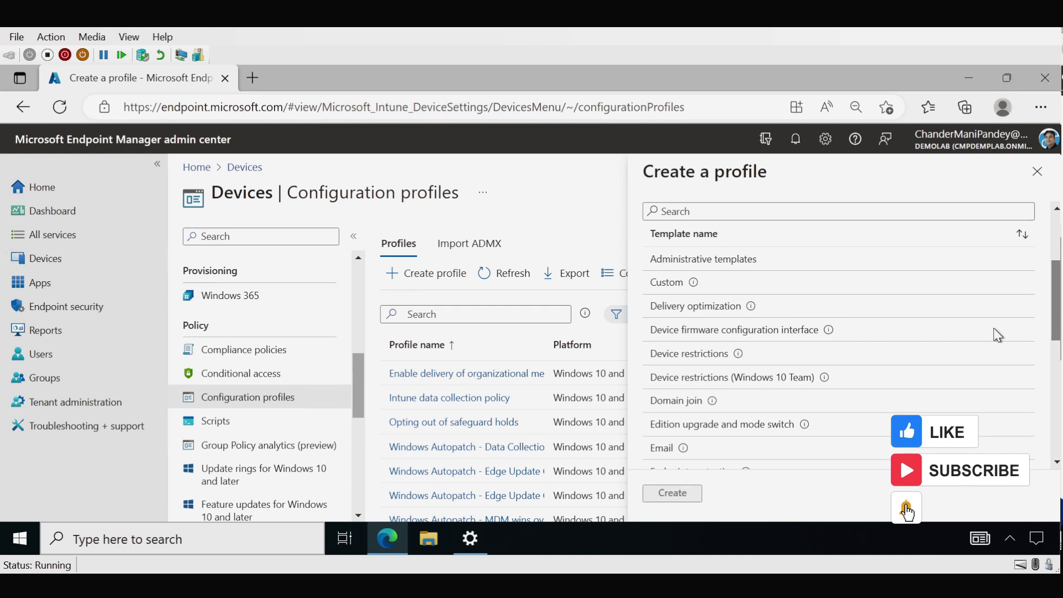
click(705, 360)
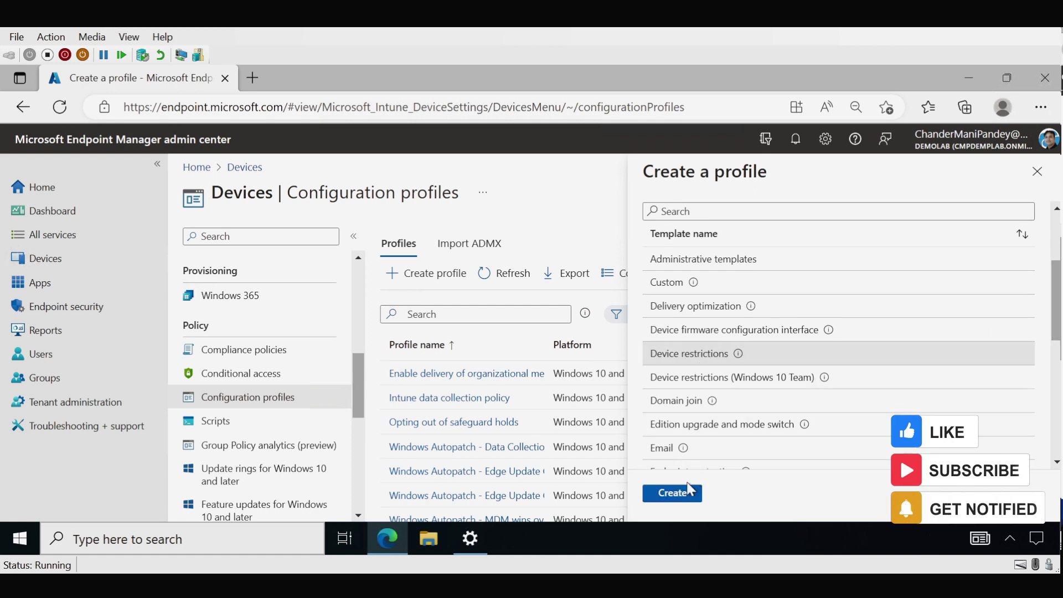
click(672, 493)
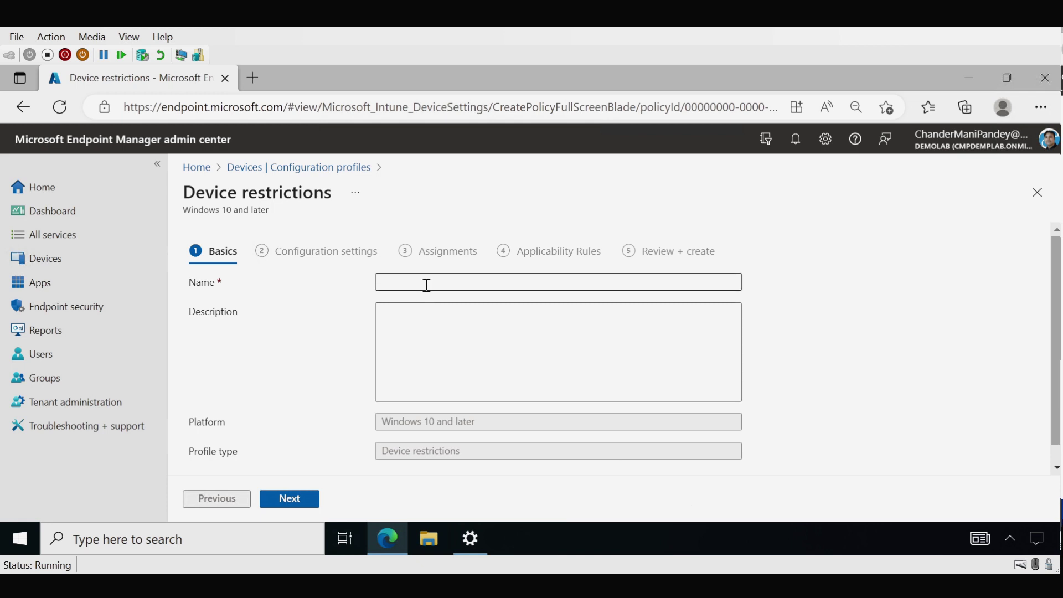
Name the device restrictions profile "Configure Telemetry Data" and continue to its configuration settings.
click(427, 285)
text(Configure Telemetry Data)
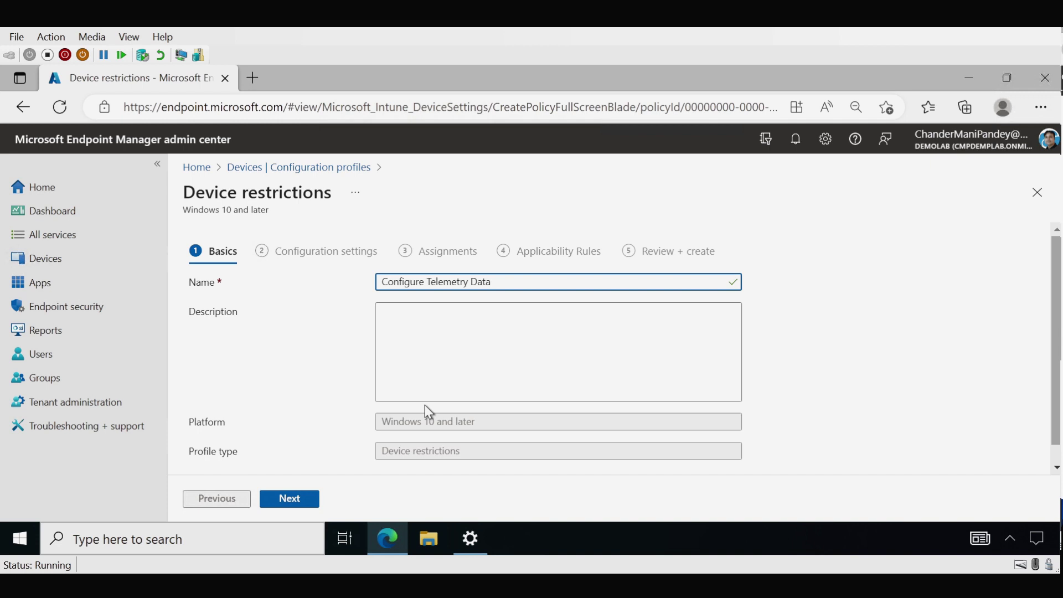
click(294, 500)
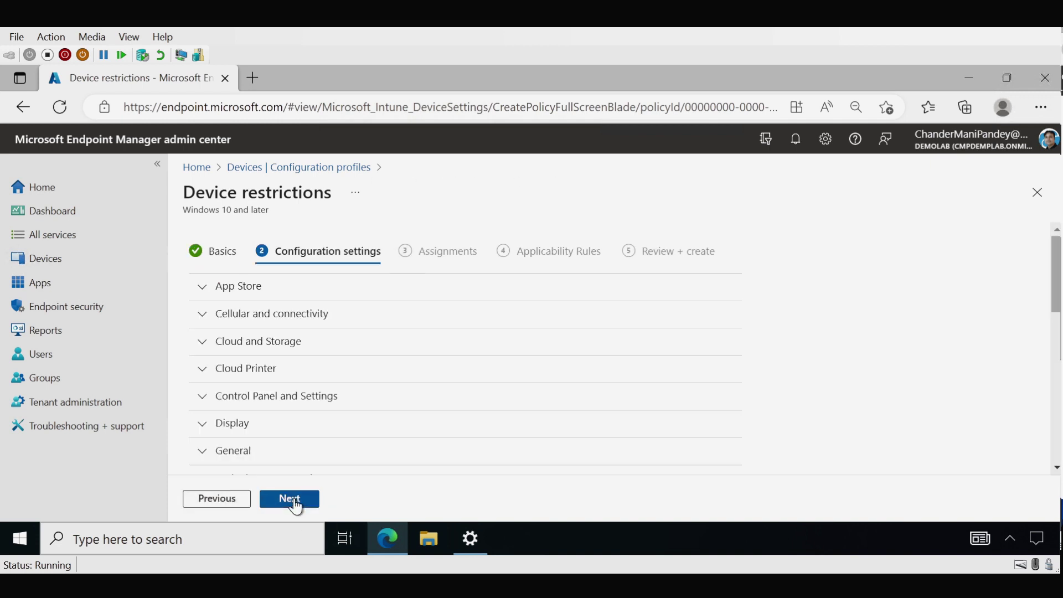
Under Reporting and Telemetry, set Share usage data to Enhanced (1903 and earlier) and continue to the assignments.
drag(1058, 270, 1057, 382)
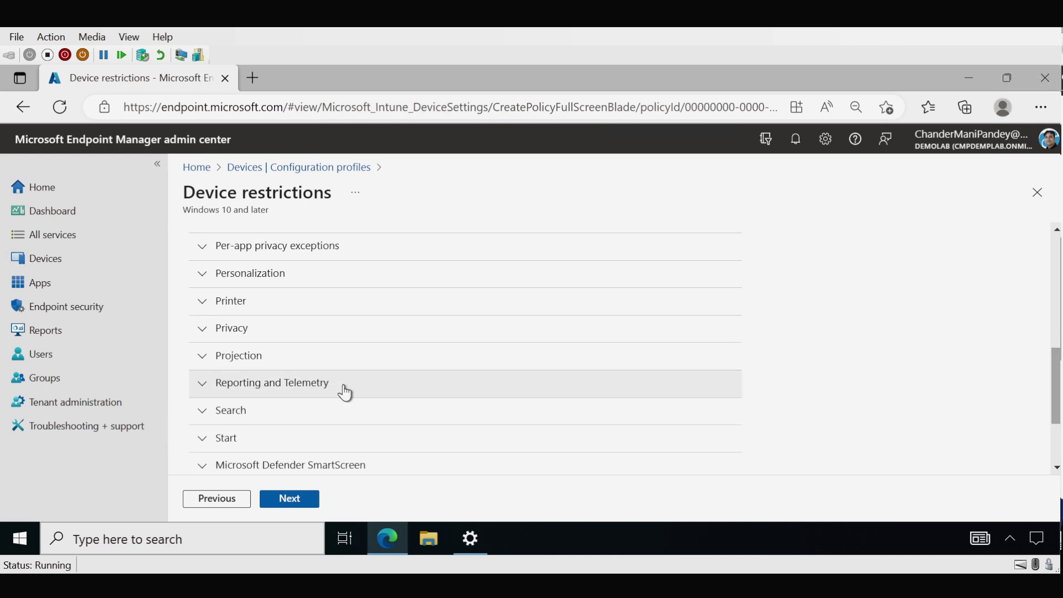
click(198, 395)
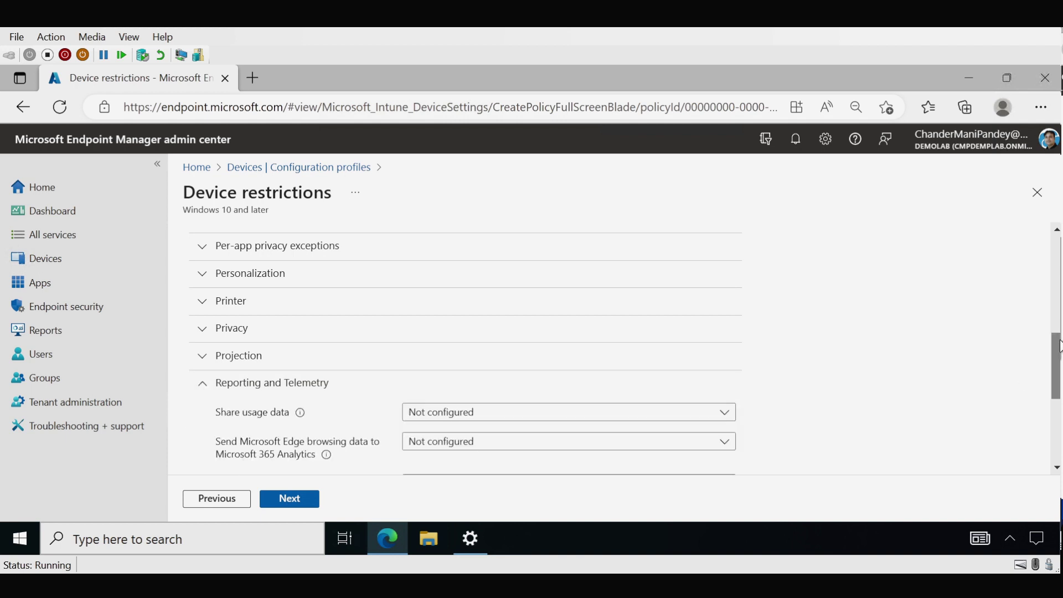
scroll(1056, 365, down, 1)
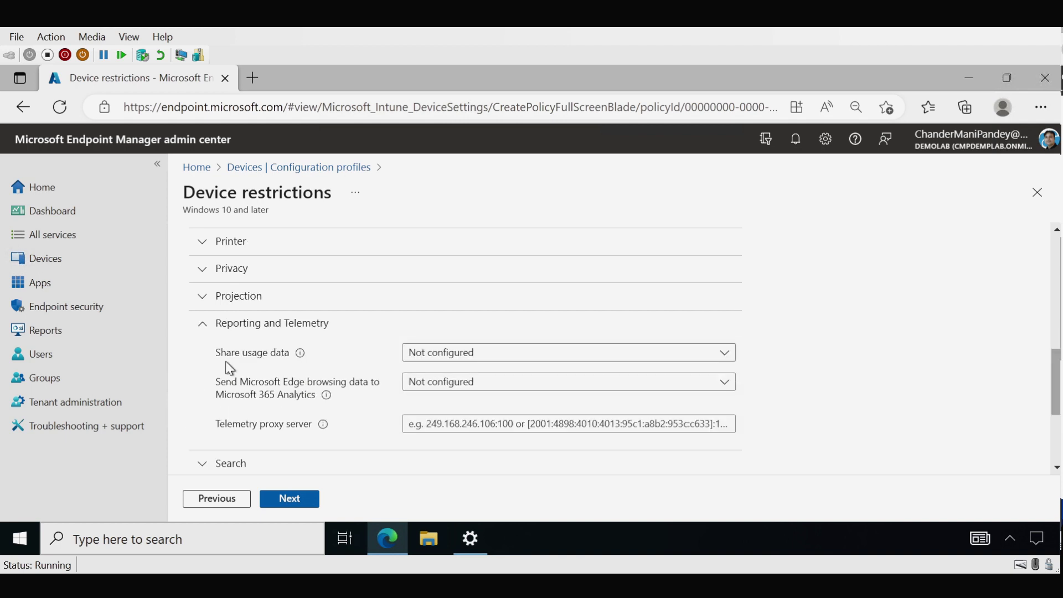
click(502, 355)
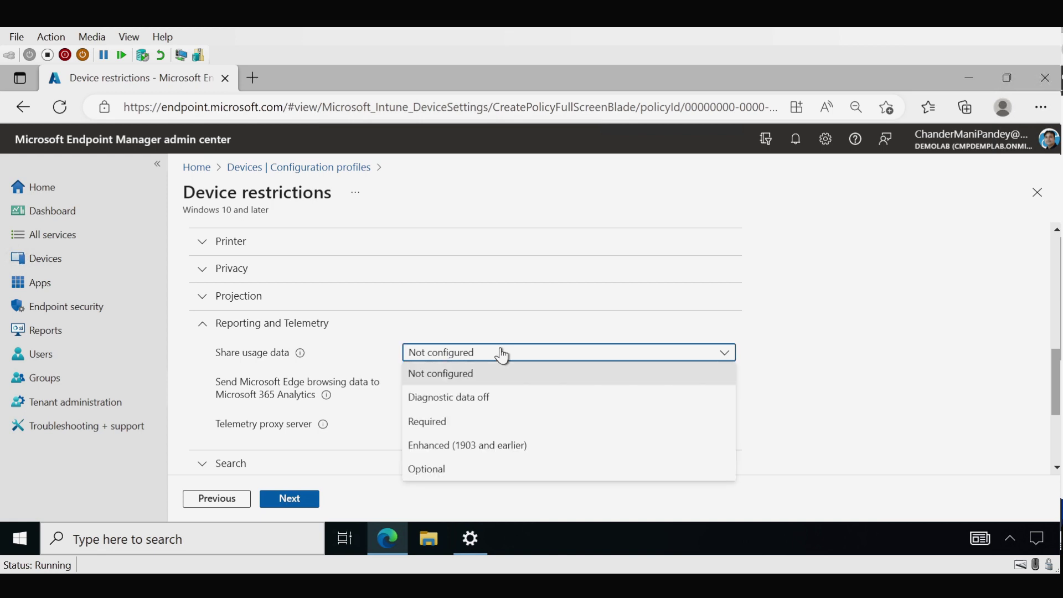
click(455, 459)
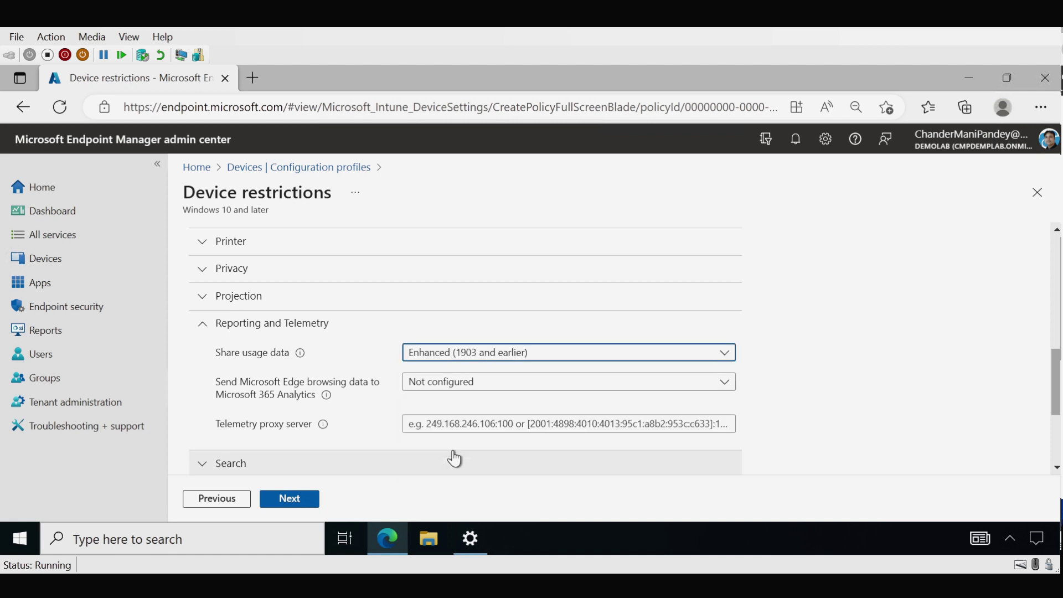
click(304, 503)
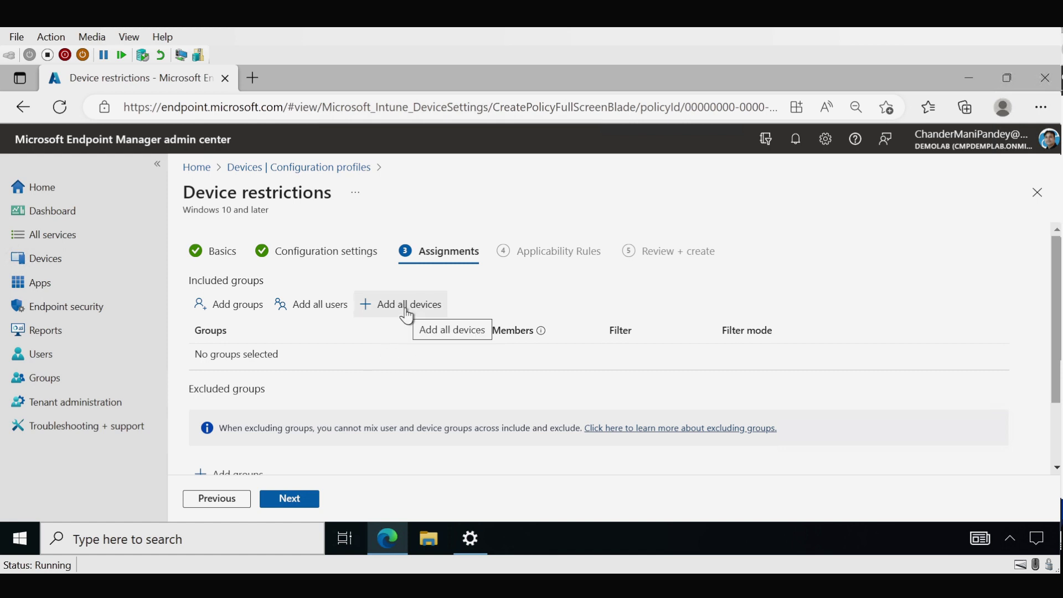
Assign the telemetry profile to all devices and create it without applicability rules.
click(407, 317)
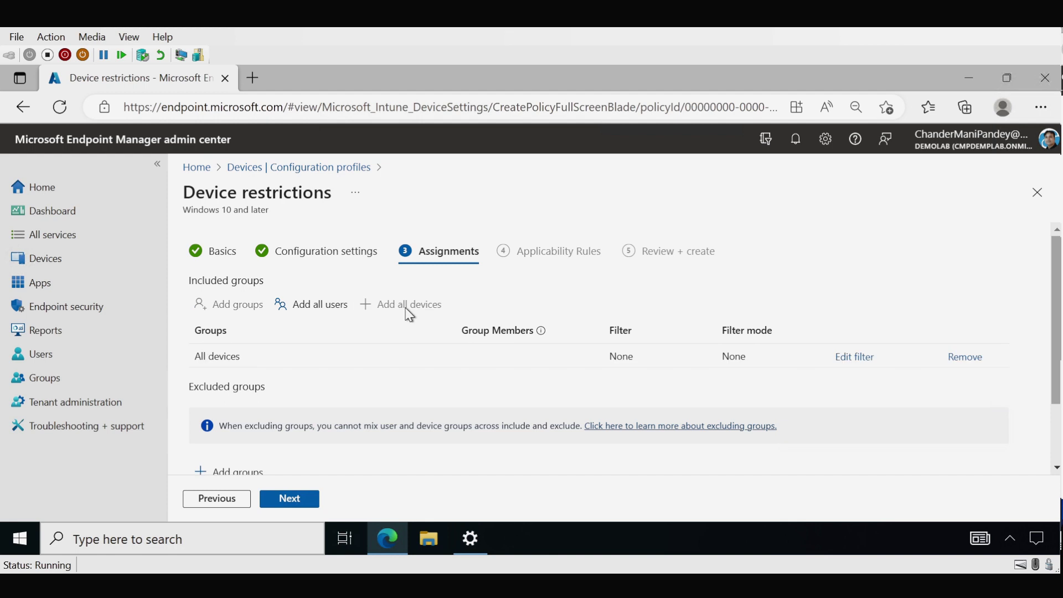
click(297, 504)
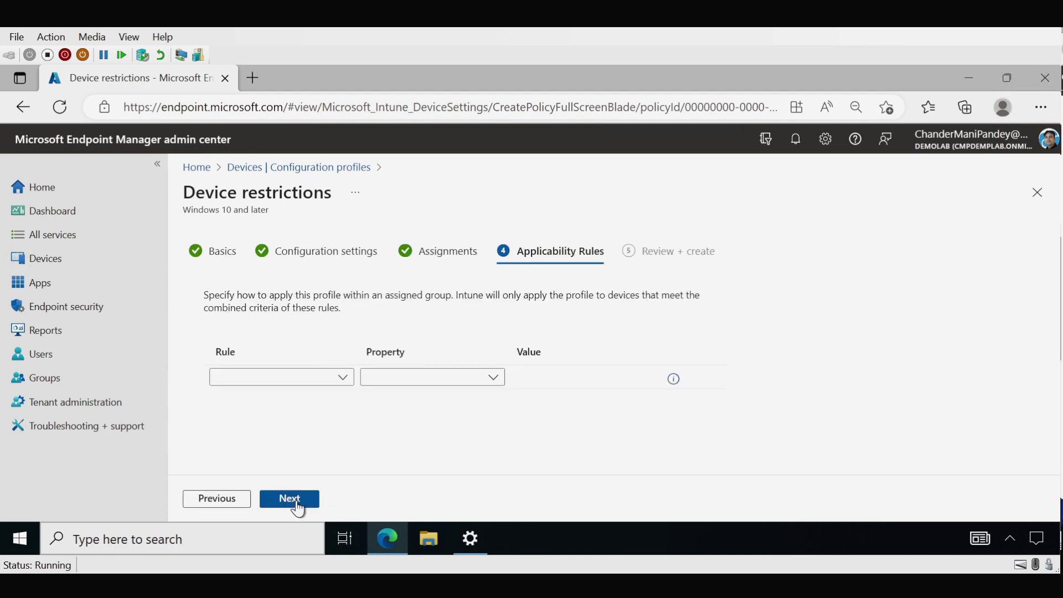
click(298, 501)
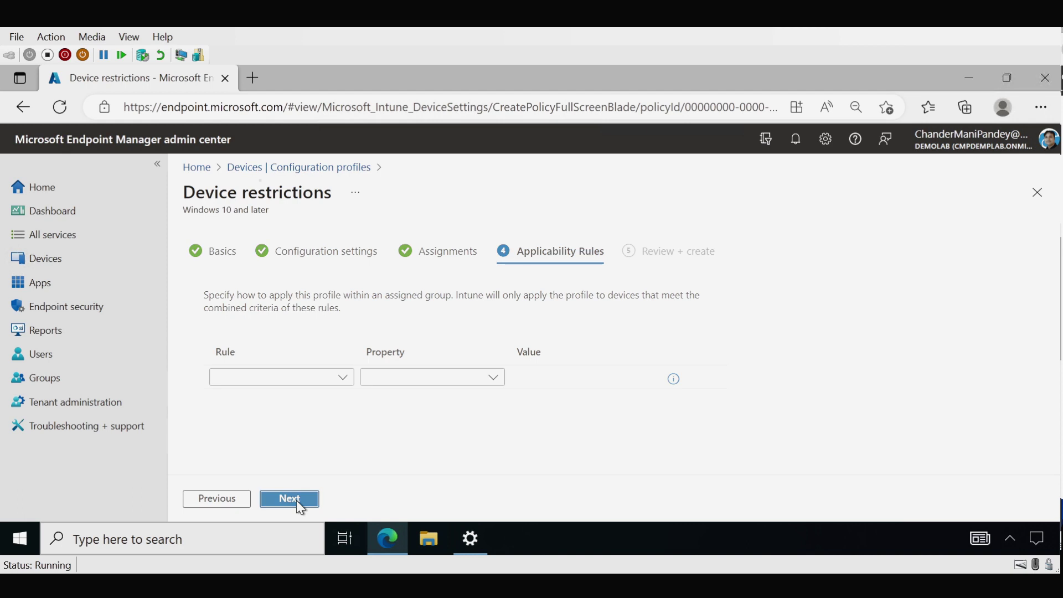
click(297, 501)
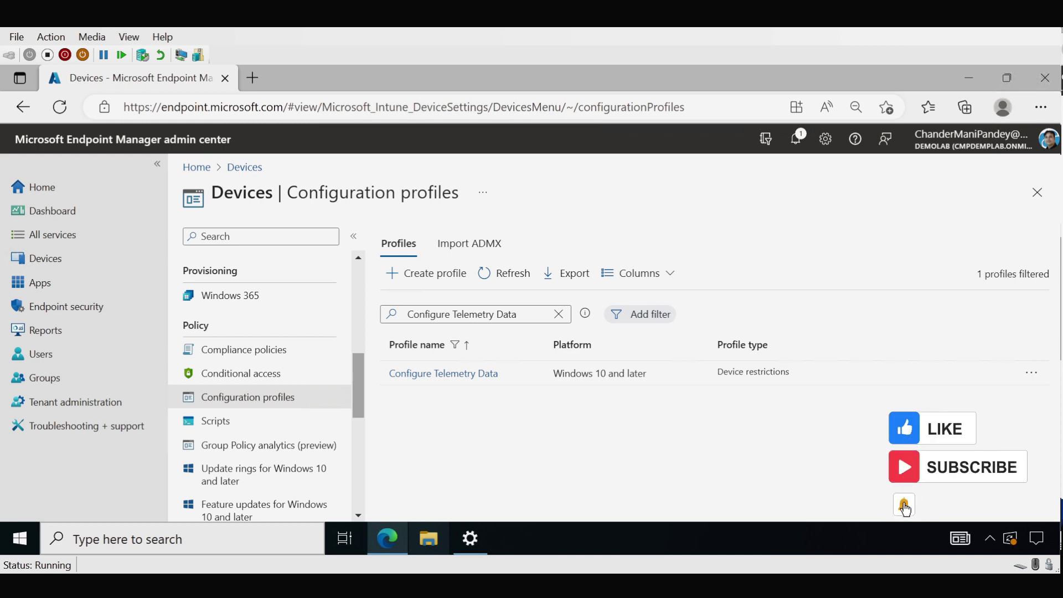
Start another configuration profile for Windows 10 and later using the Windows health monitoring template.
click(428, 277)
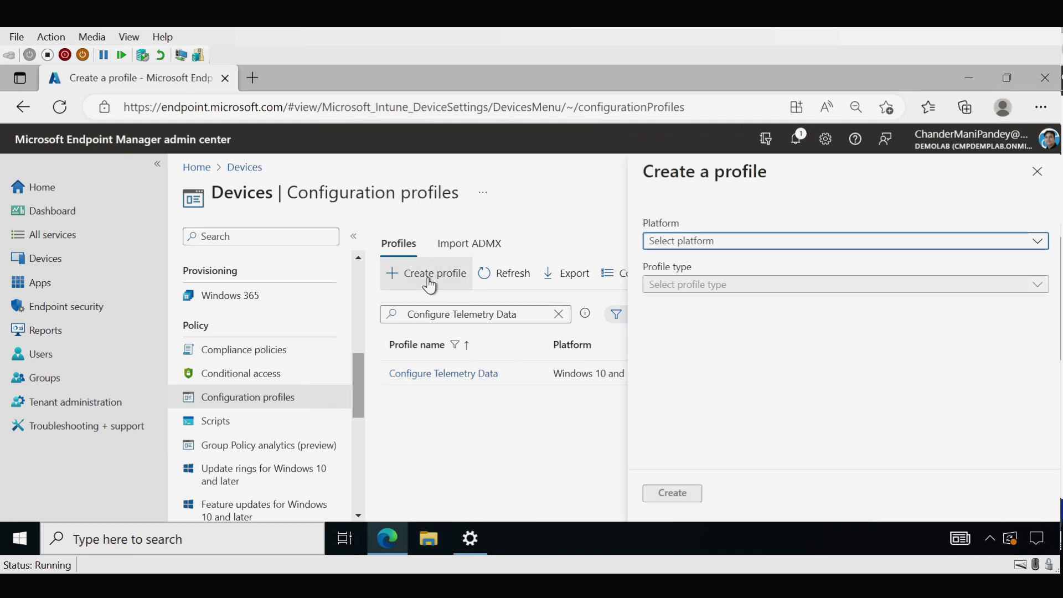
click(681, 252)
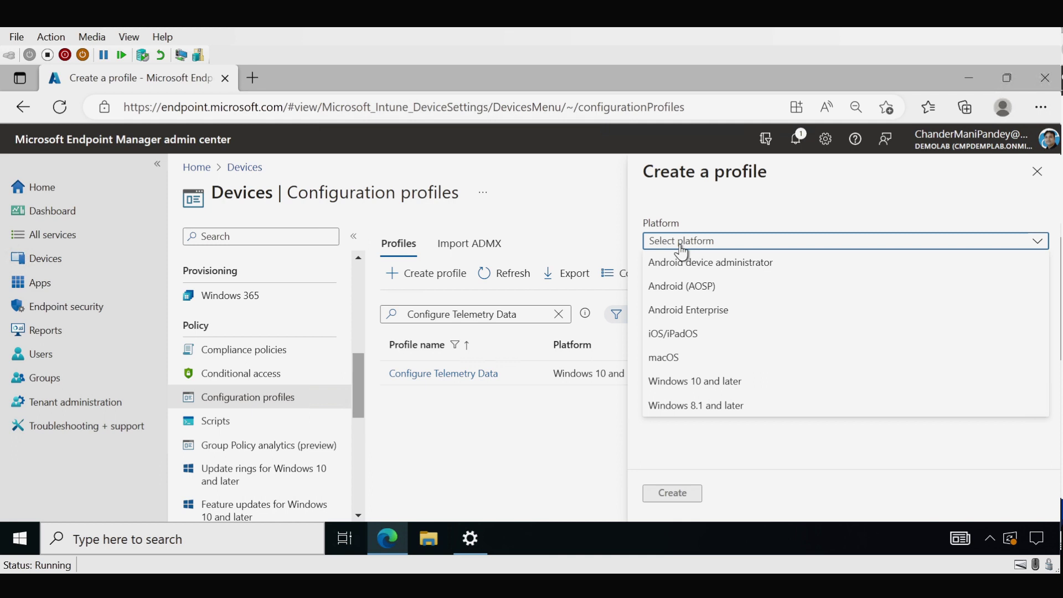
click(689, 388)
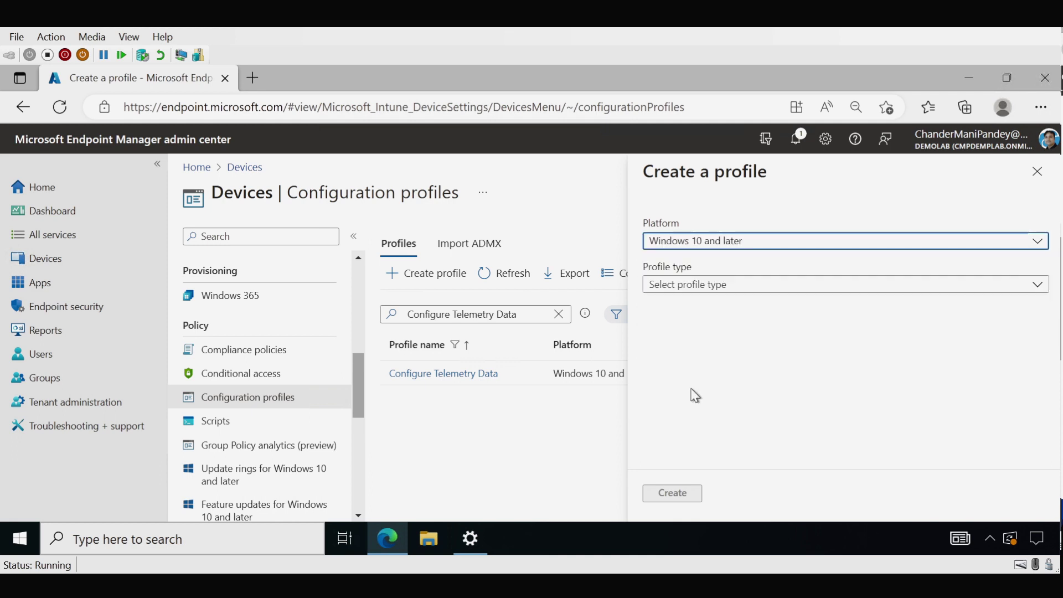
click(707, 288)
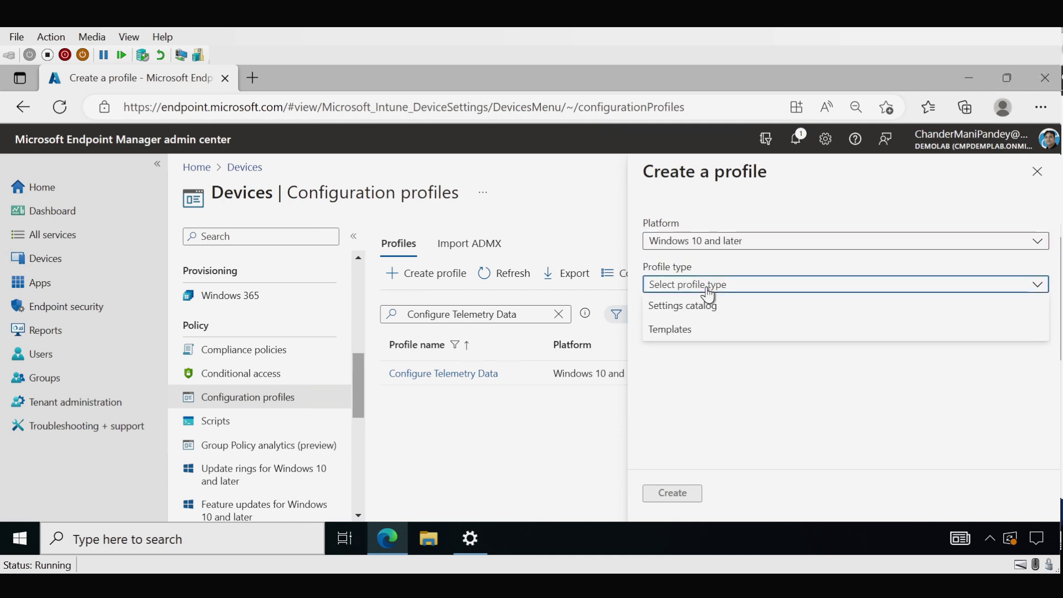
click(673, 330)
drag(1053, 285, 1057, 446)
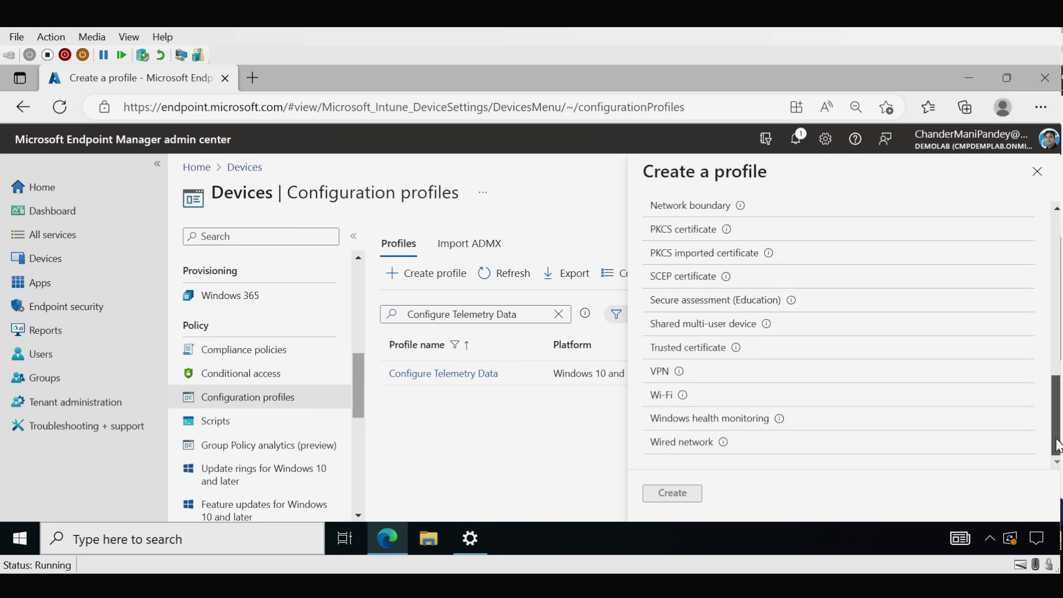
click(729, 430)
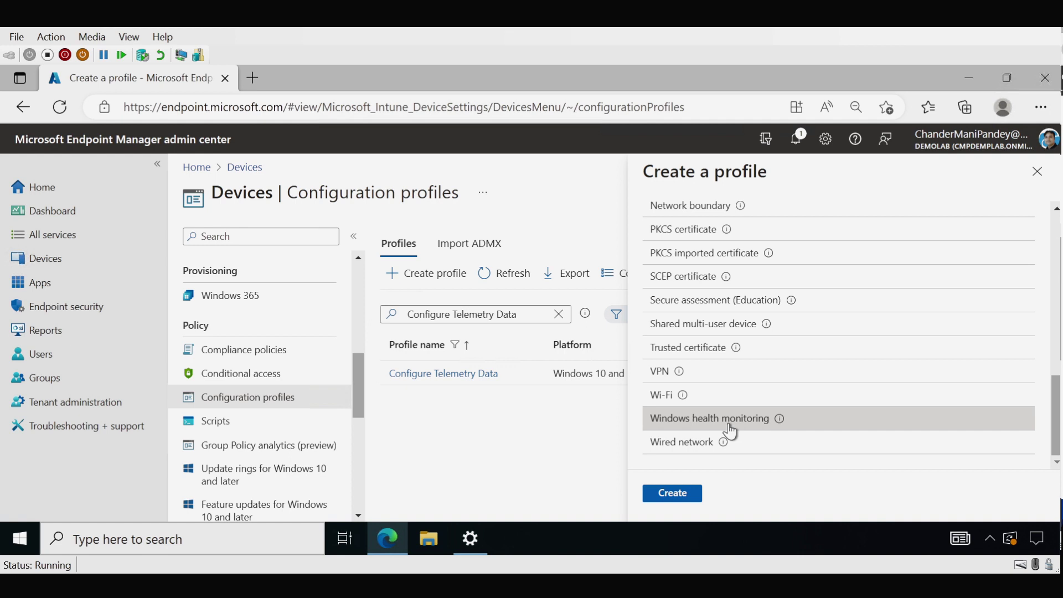
click(675, 497)
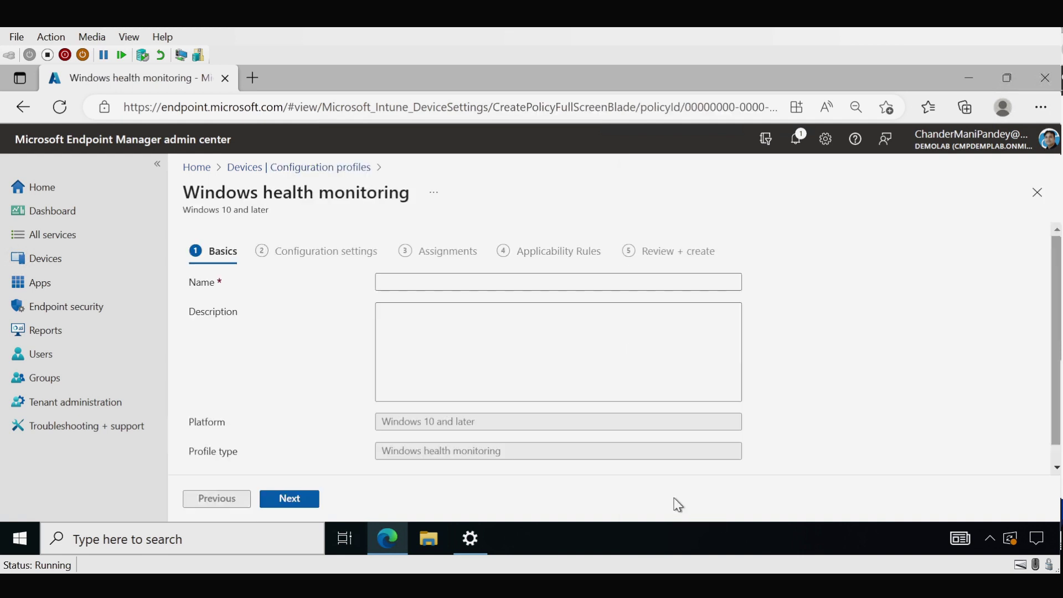
Name the health monitoring profile "Enable Windows health monitoring" and continue to its configuration settings.
click(412, 285)
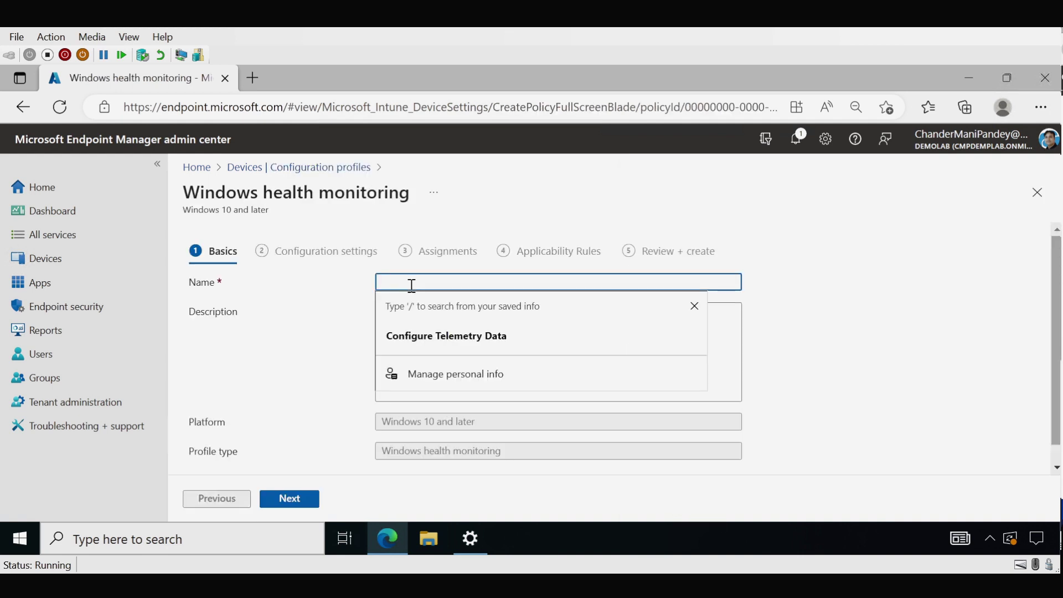
text(Enable Windows health monitoring)
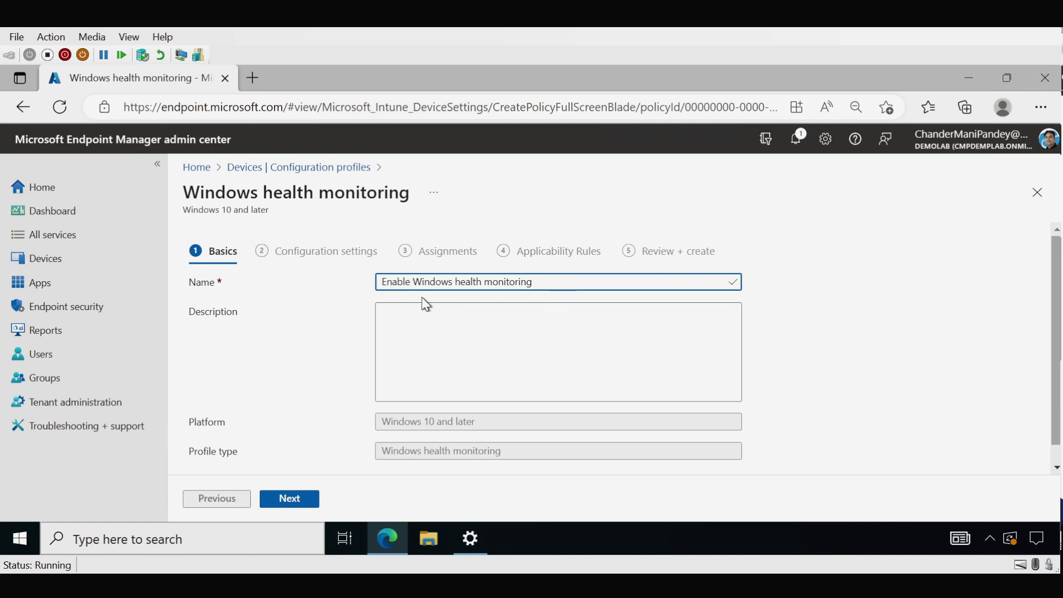
click(291, 504)
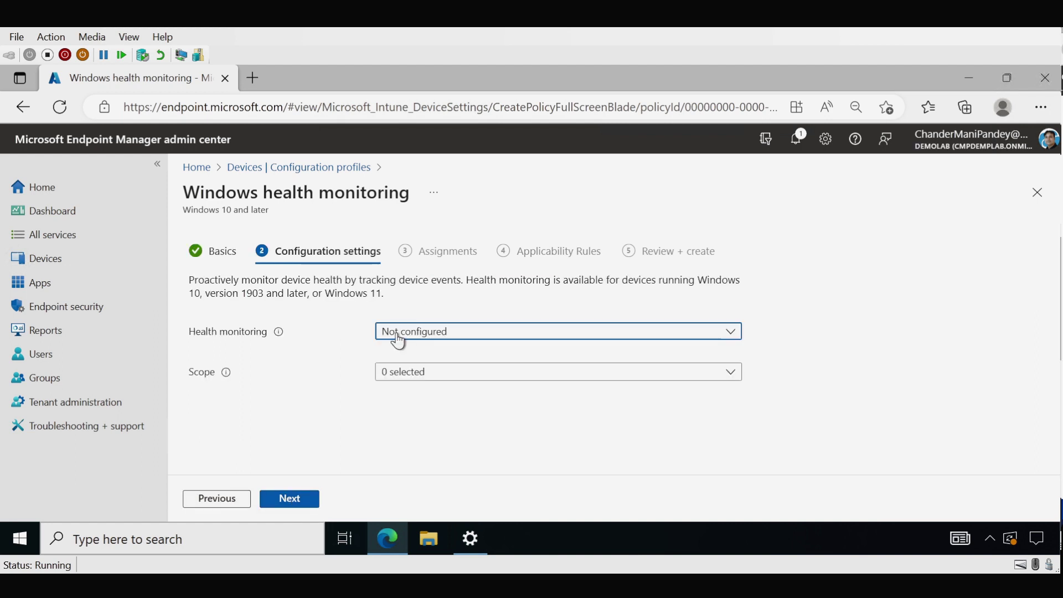
Enable health monitoring with the scope limited to Windows updates, and continue to the assignments.
click(398, 341)
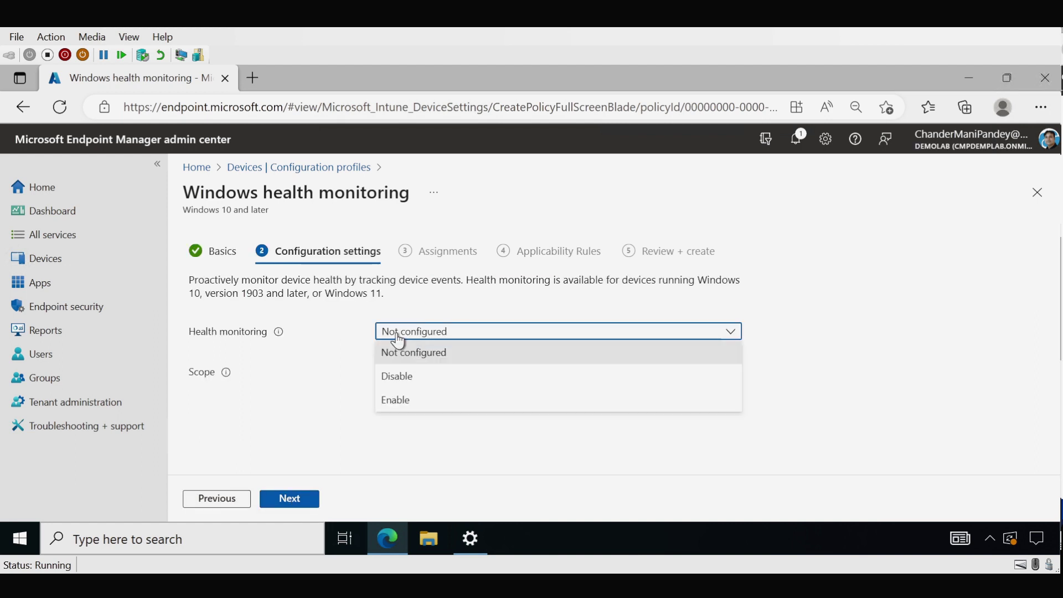
click(403, 400)
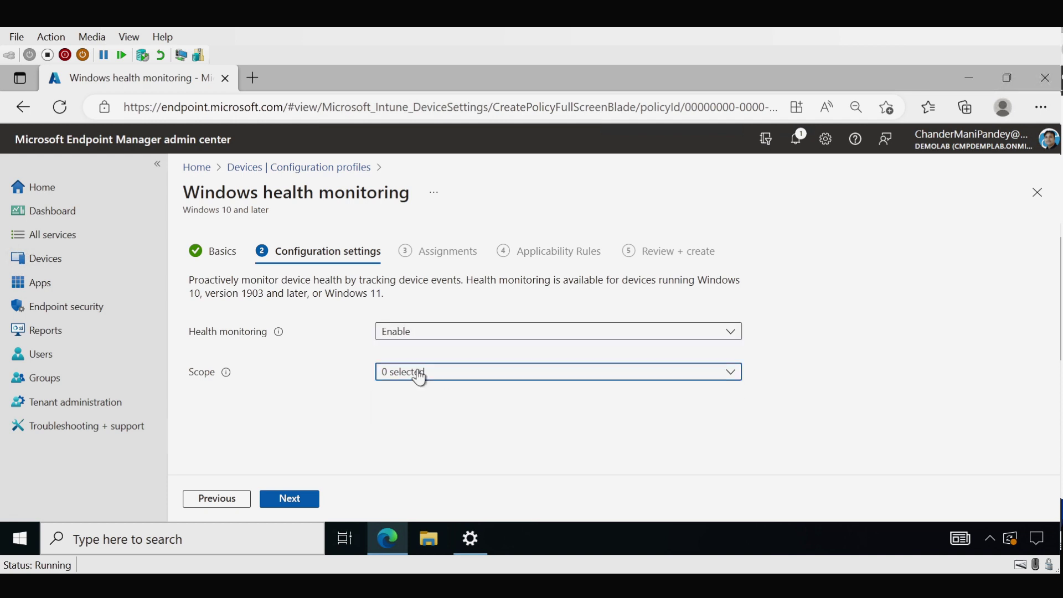
click(418, 374)
click(390, 400)
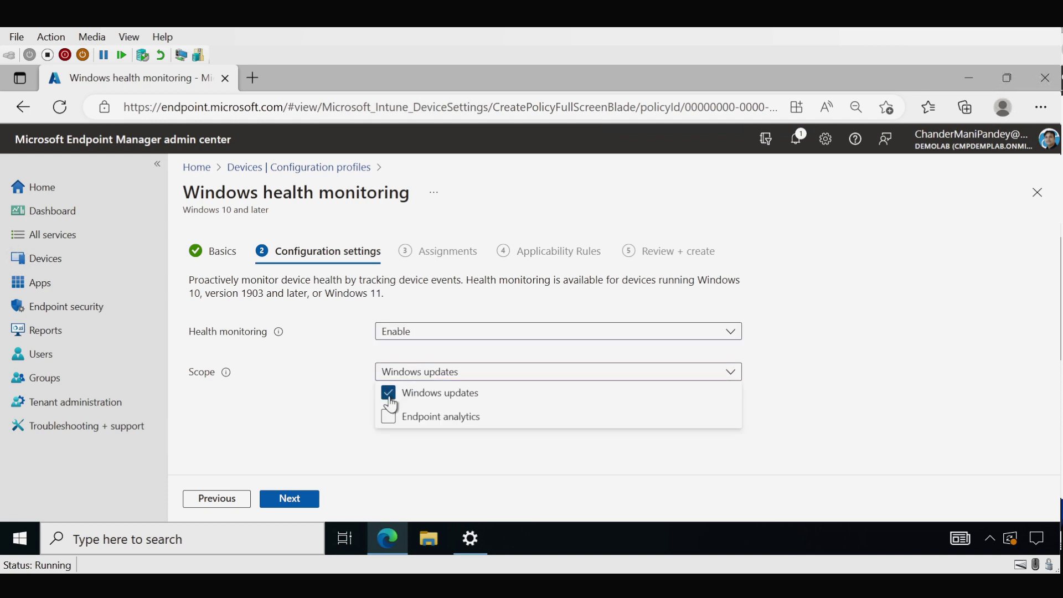
click(288, 505)
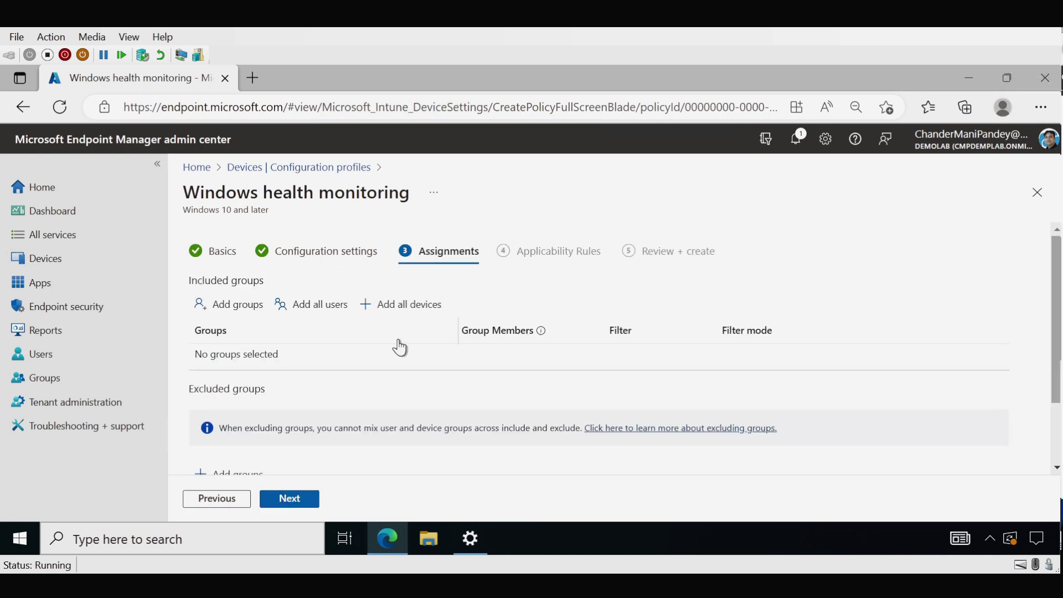
Assign the health monitoring profile to all devices and create it without applicability rules.
click(412, 306)
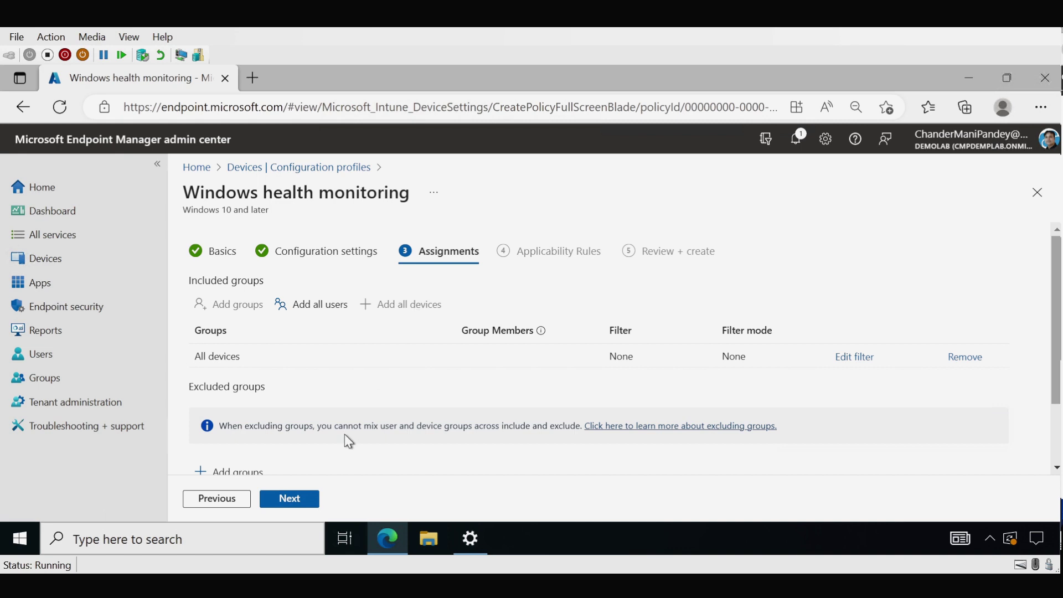
click(301, 502)
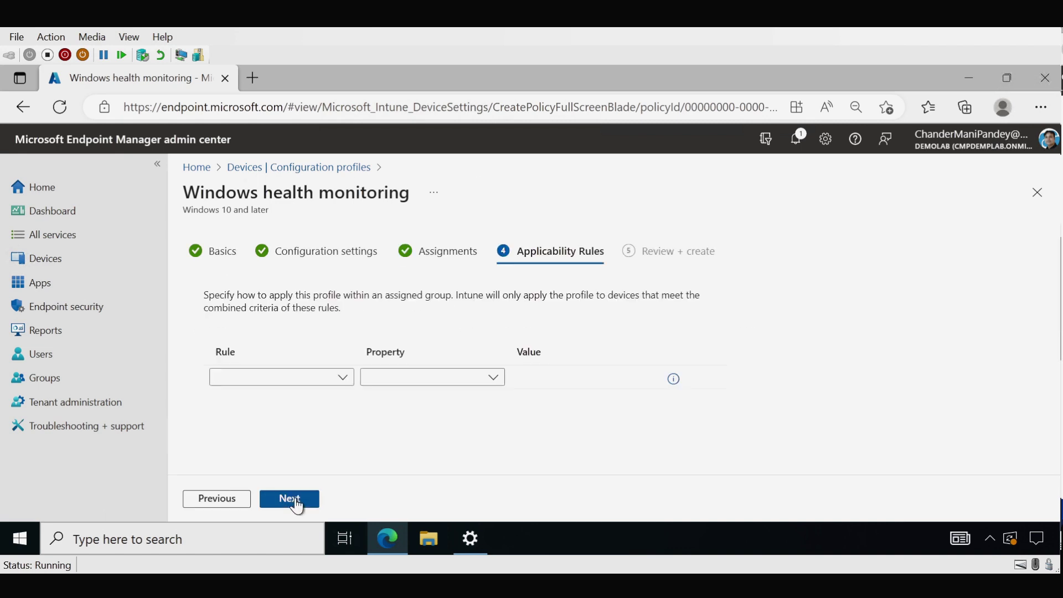
click(296, 504)
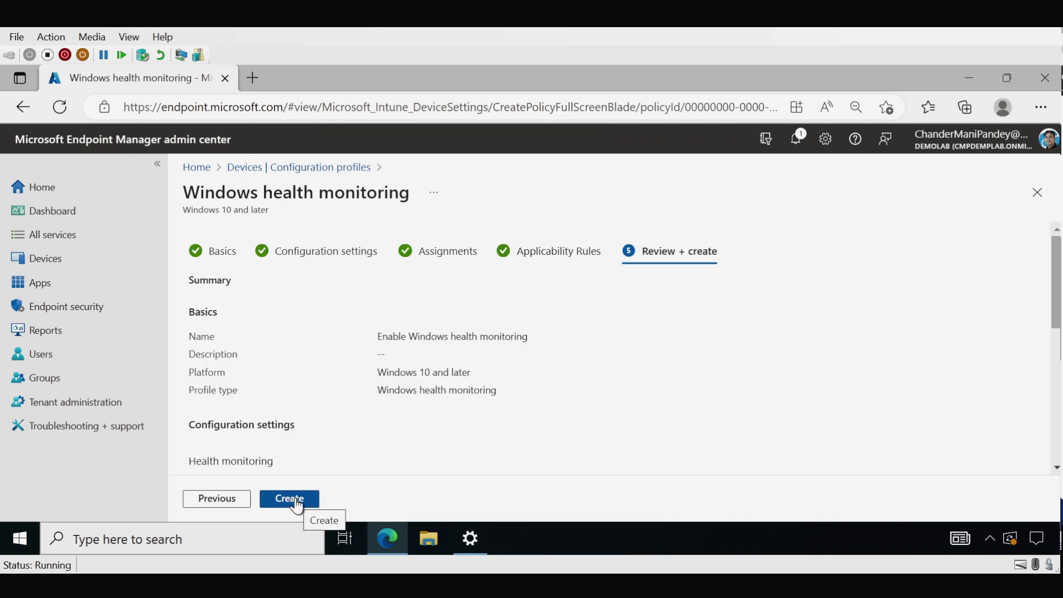
click(295, 499)
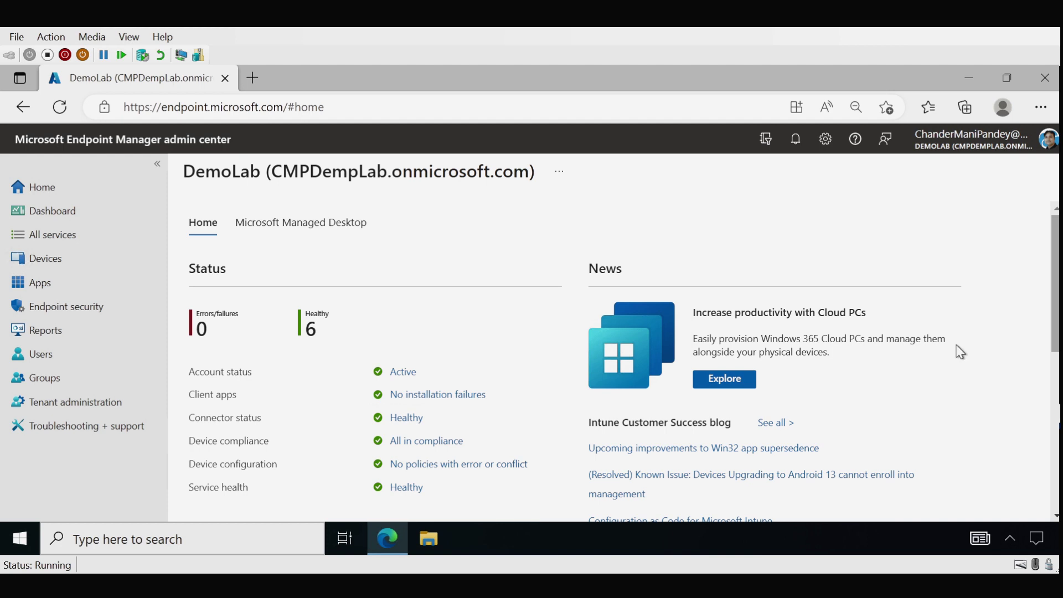
Open the properties of the existing Update Ring under the device update rings for Windows 10 and later.
click(46, 264)
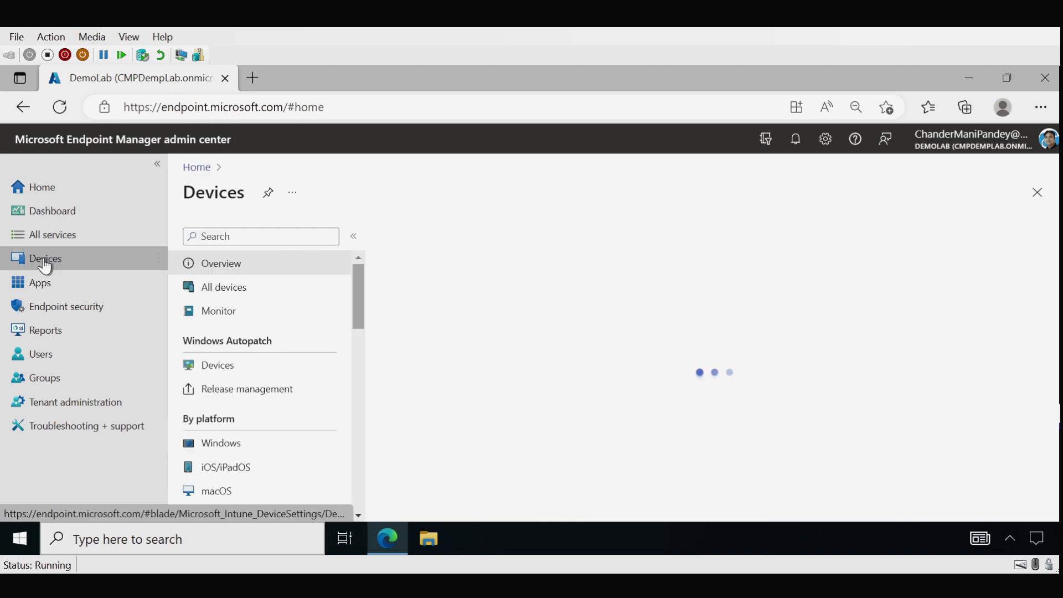
drag(362, 326, 359, 434)
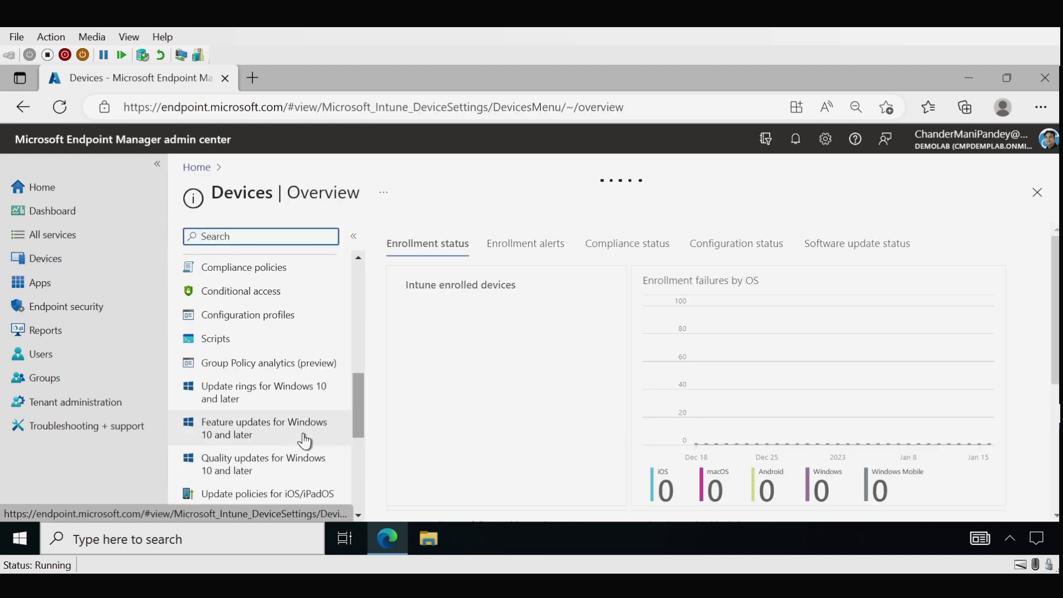
click(241, 450)
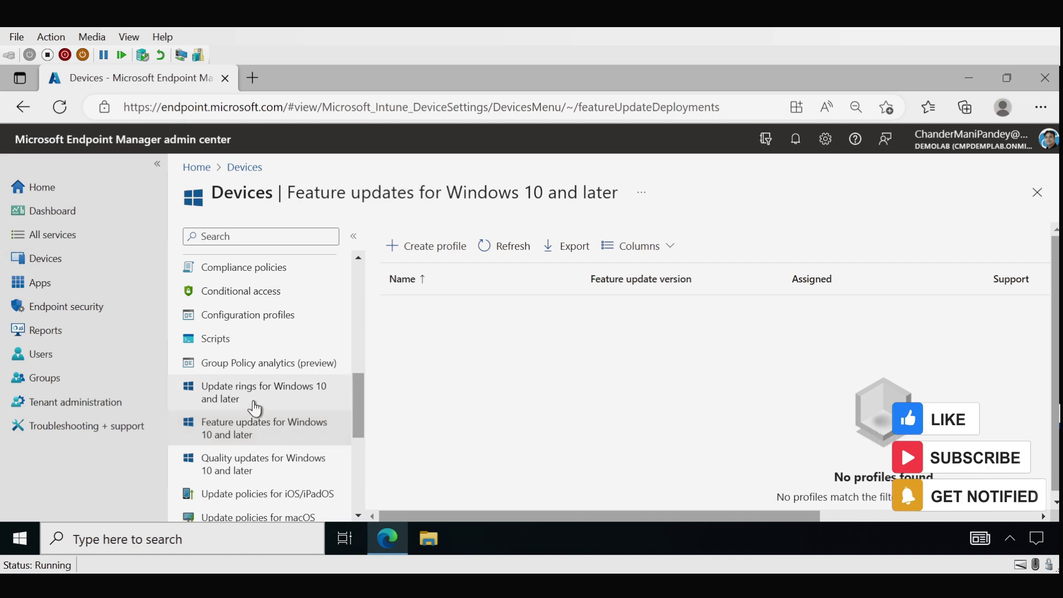
click(254, 402)
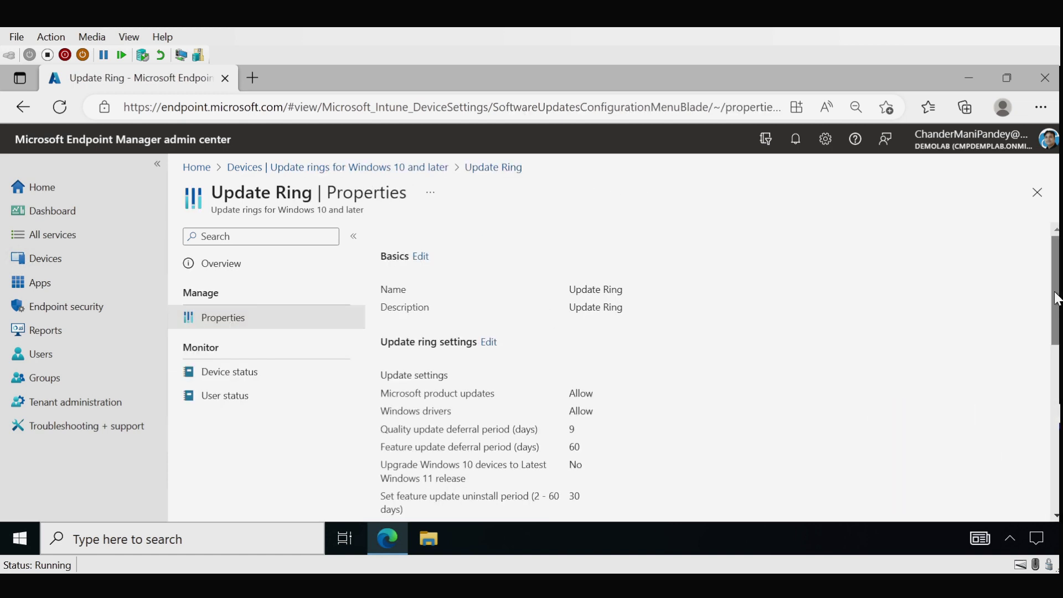
scroll(1057, 299, down, 1)
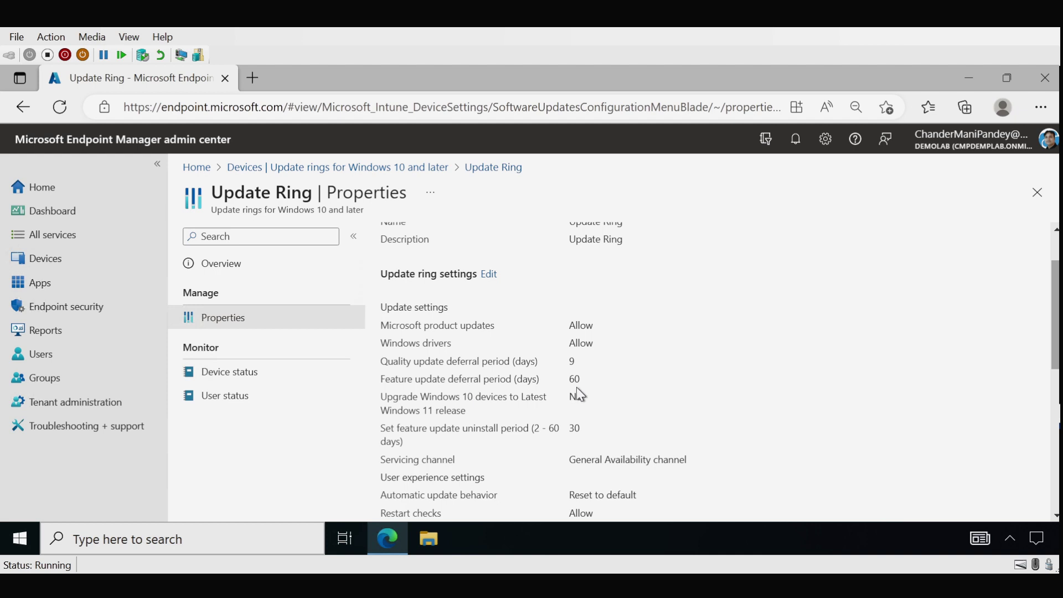
Edit the update ring settings and set the feature update deferral period to 0 days.
click(490, 275)
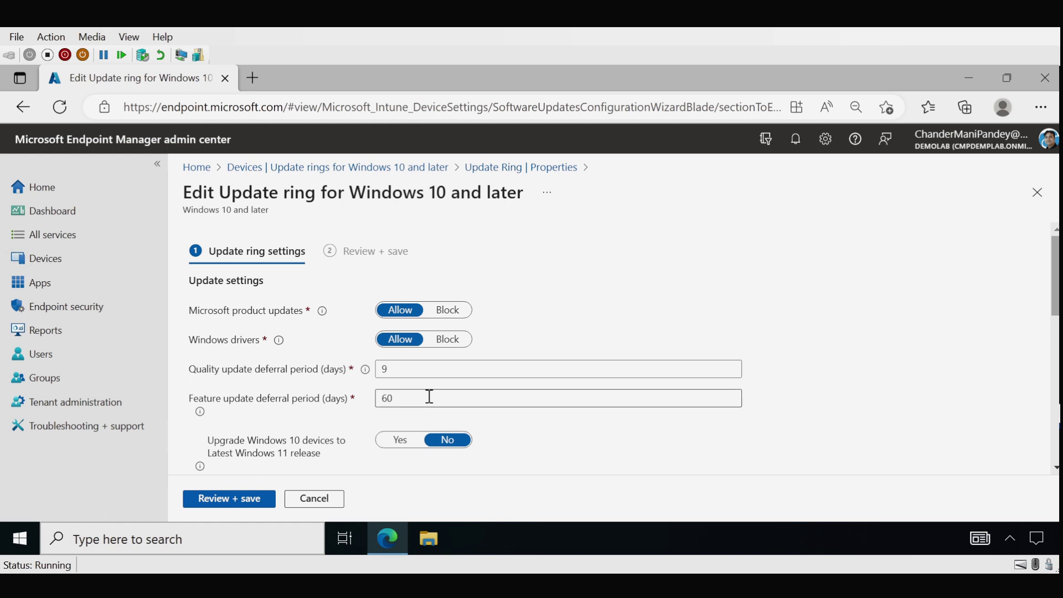
drag(408, 398, 368, 406)
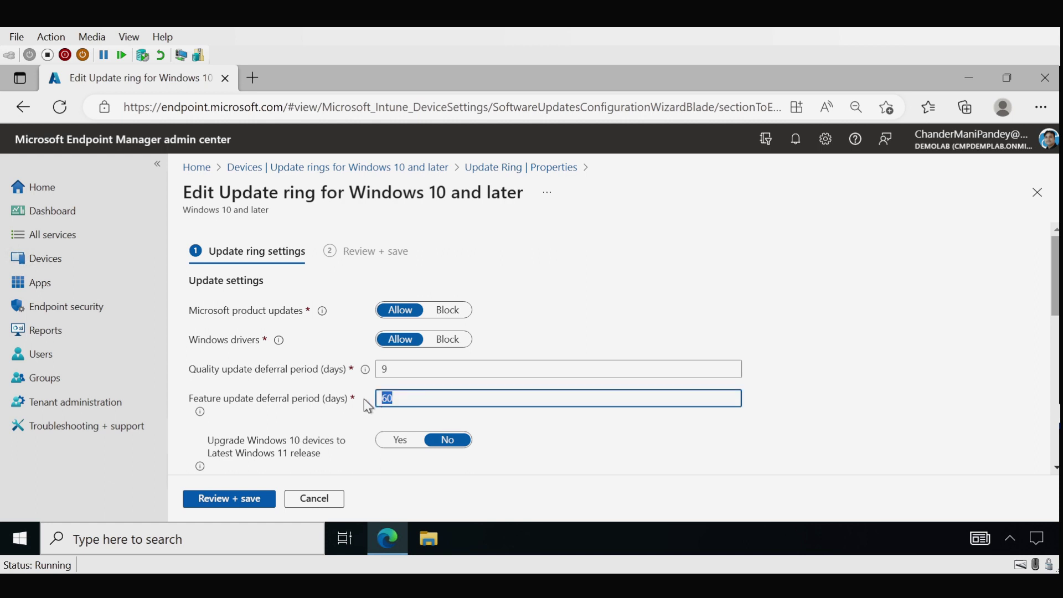
text(0)
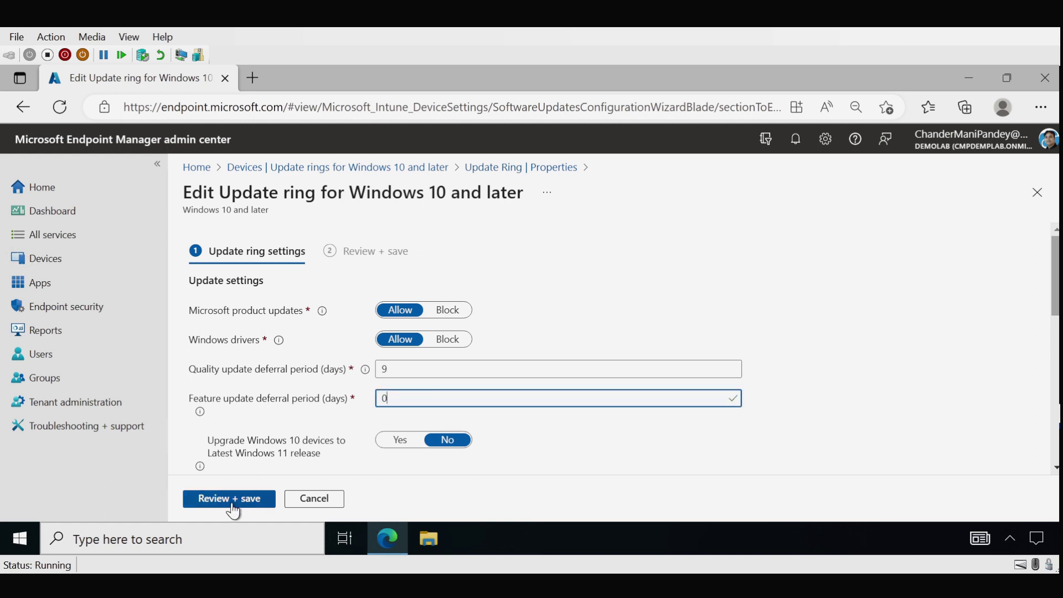
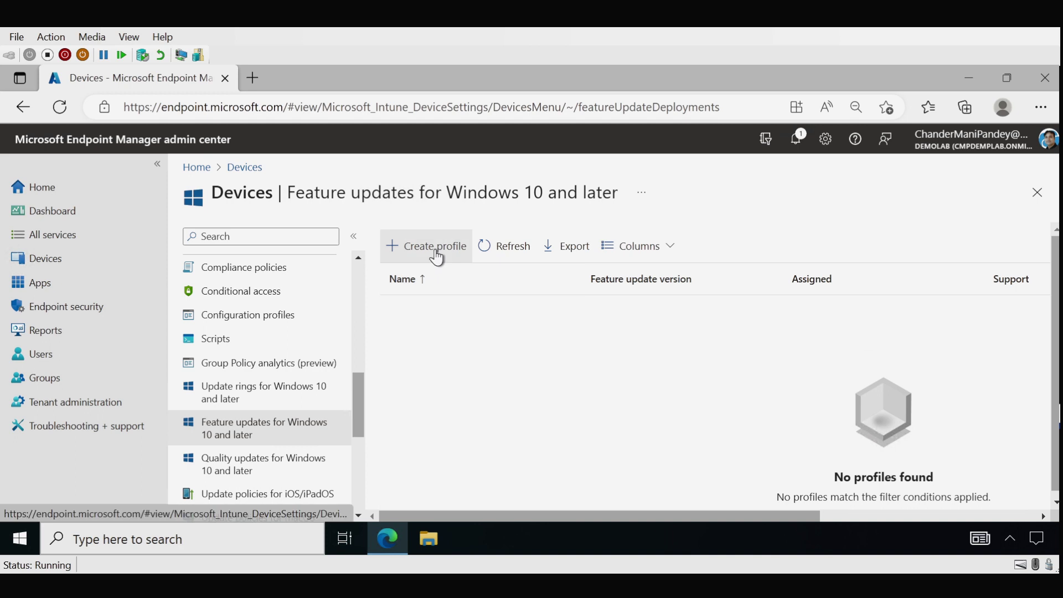
Start a feature update deployment named "Win11 22H2" that deploys Windows 11, version 22H2.
click(437, 257)
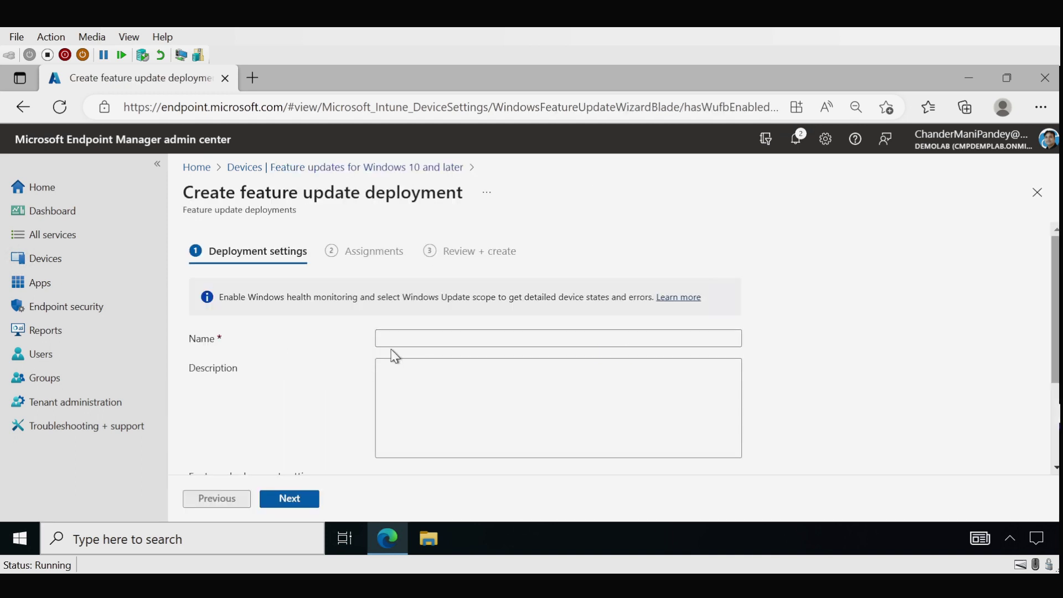
click(412, 338)
text(Win11 22H2)
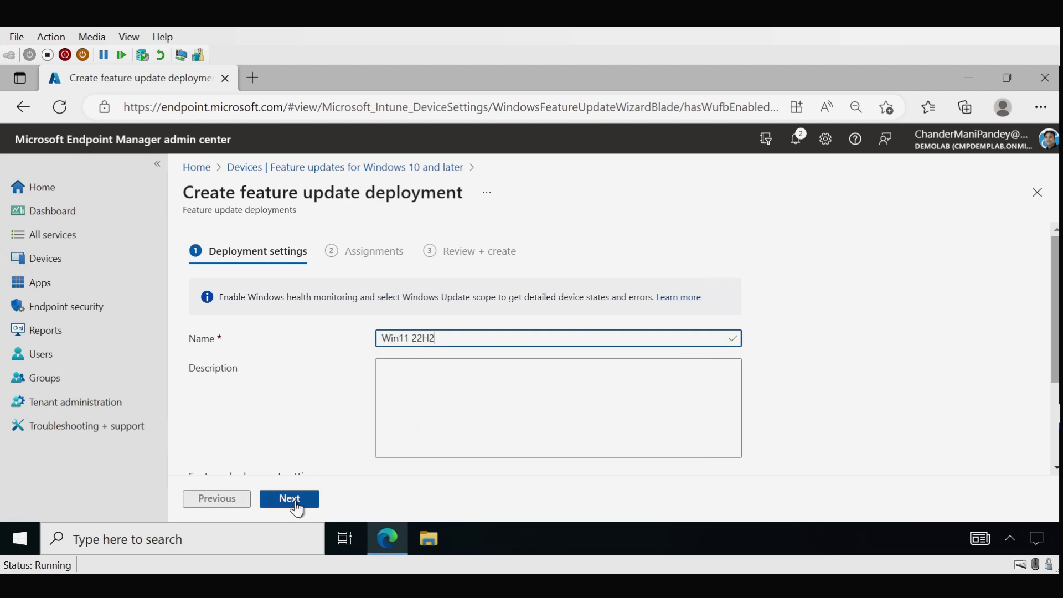
drag(1055, 310, 1053, 399)
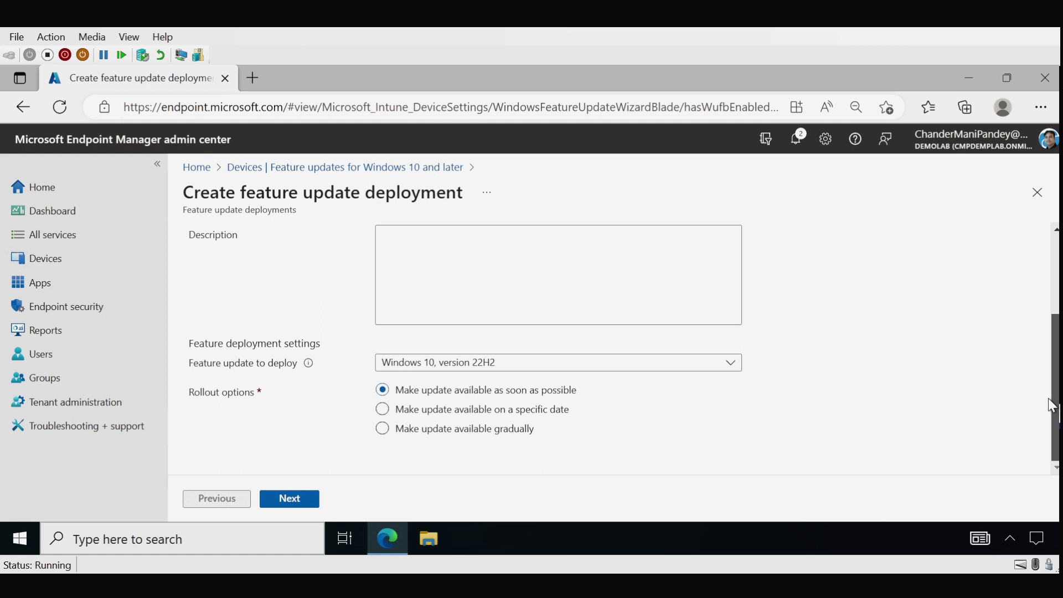
click(446, 371)
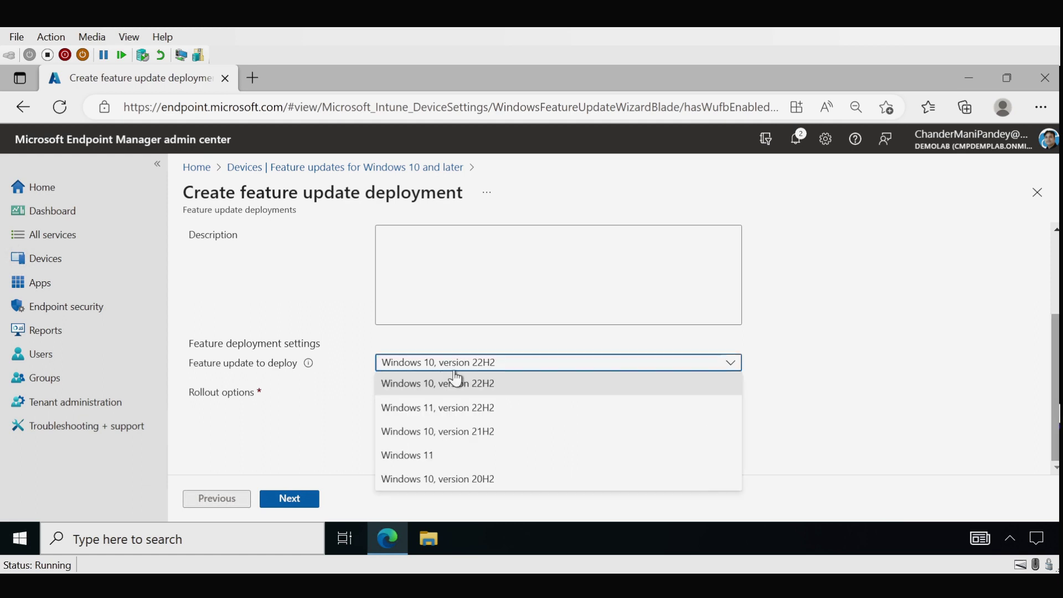
click(473, 419)
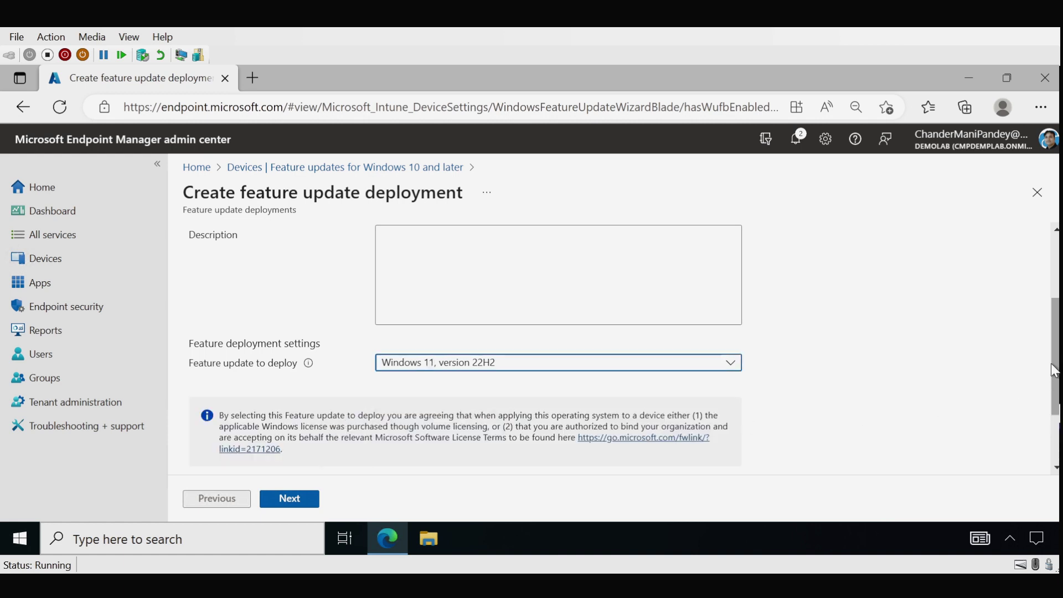
Try the specific-date and gradual rollout options, and switch back to making the update available as soon as possible.
scroll(242, 412, down, 2)
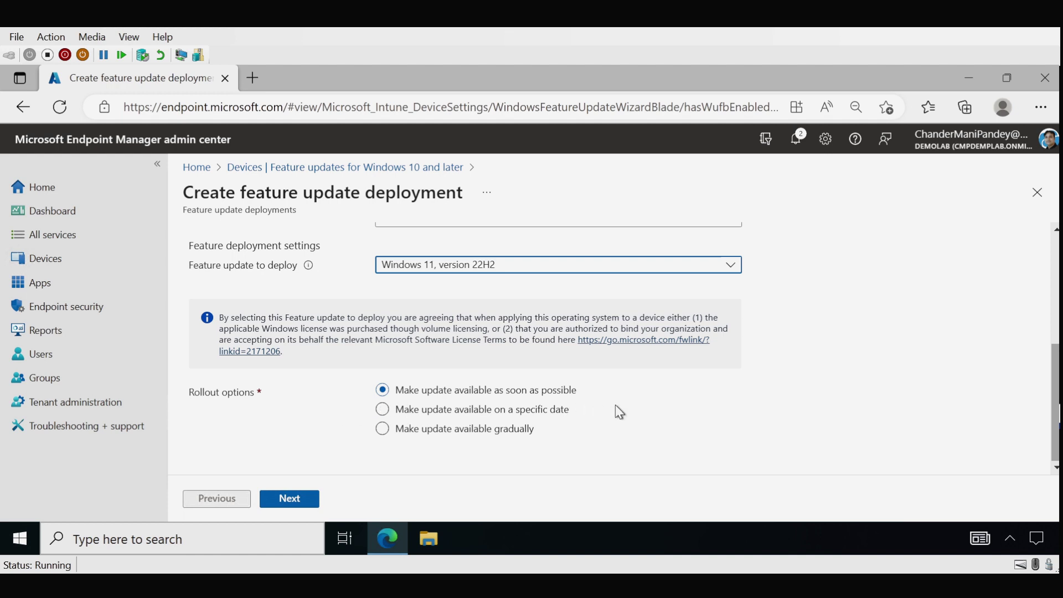
click(387, 416)
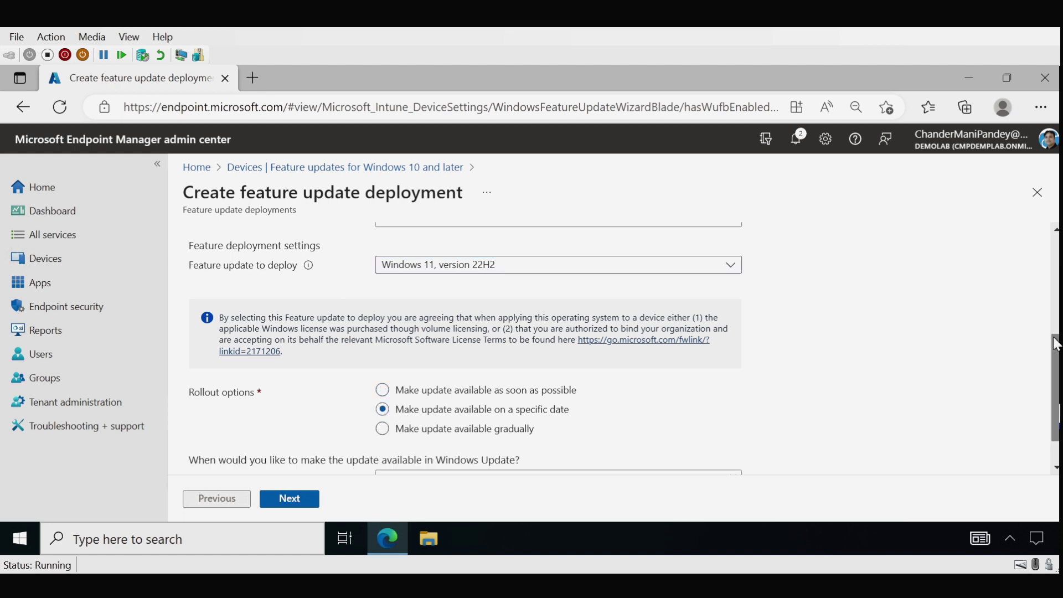
scroll(1056, 344, down, 1)
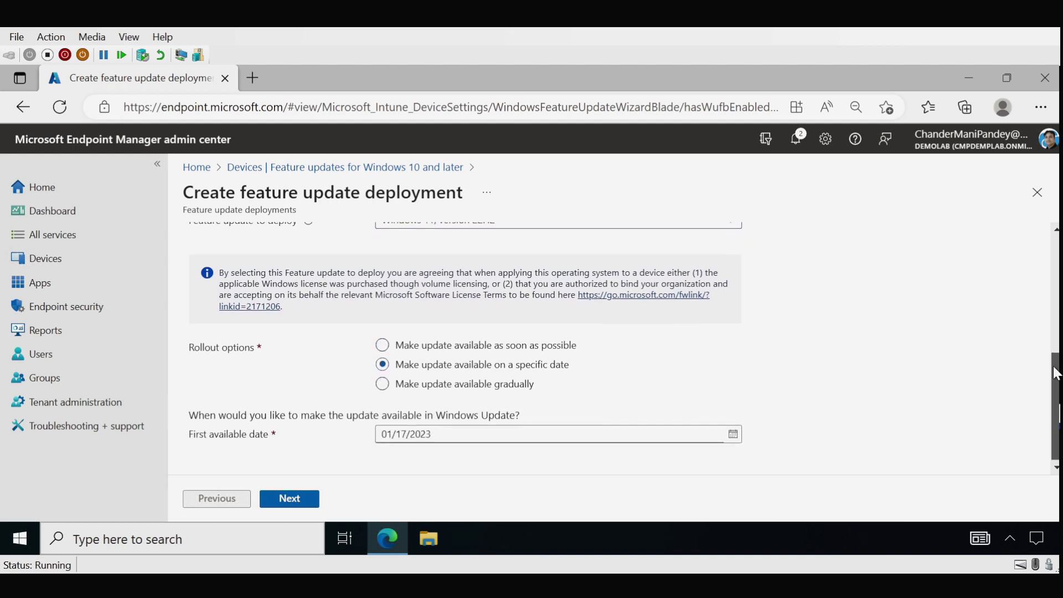
click(382, 383)
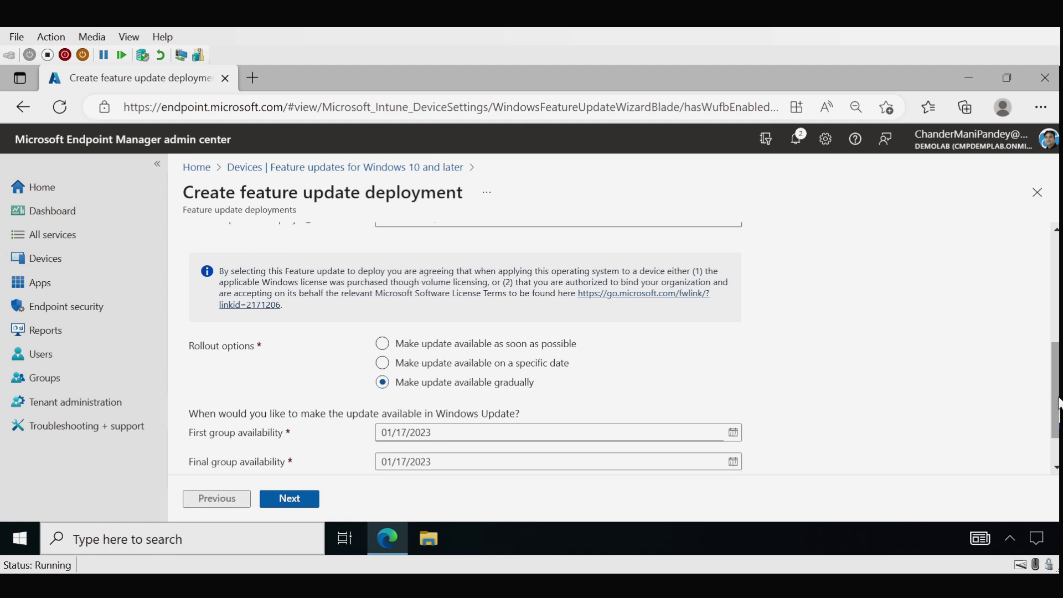
drag(1057, 399, 1058, 421)
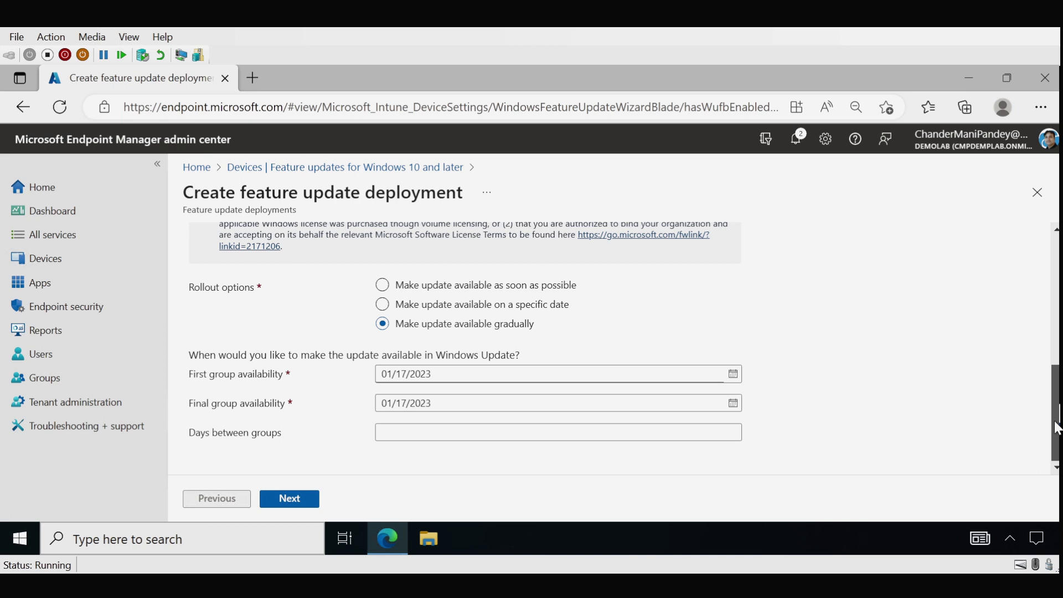
scroll(382, 310, up, 1)
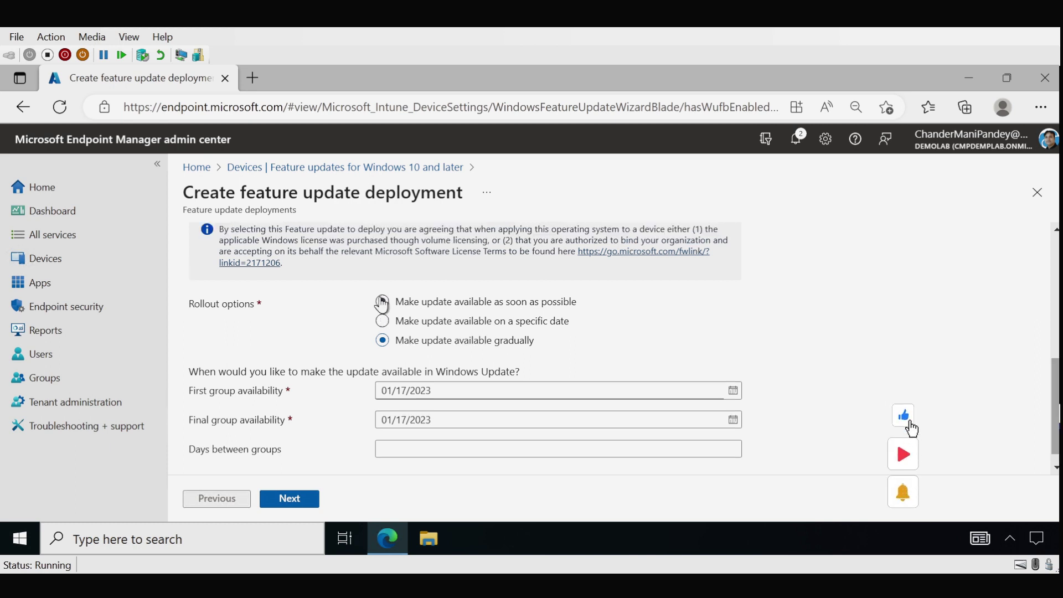
click(382, 302)
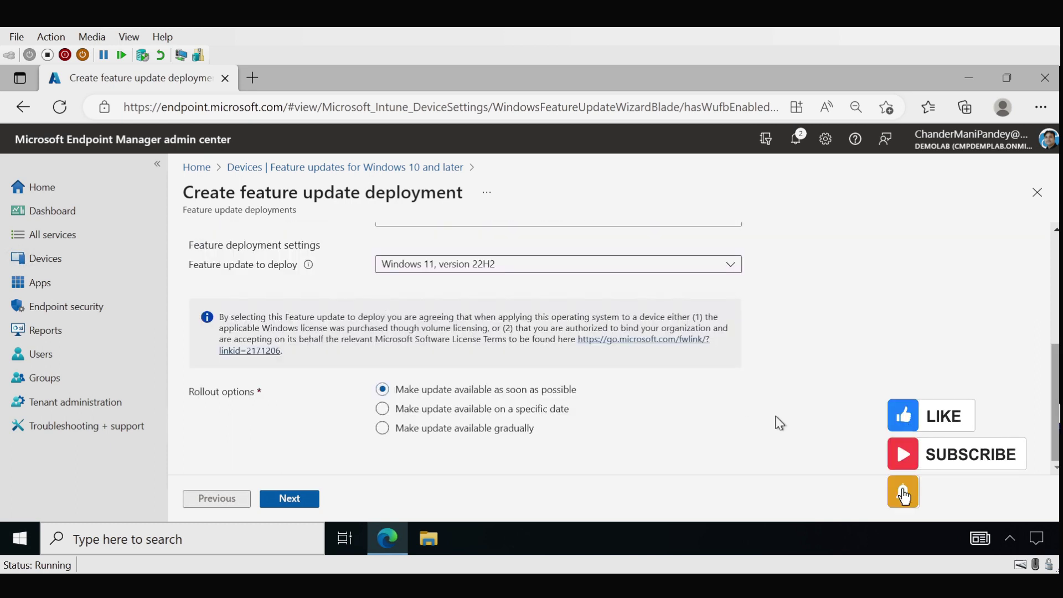
Assign the feature update deployment to TEST GROUP and create it.
click(288, 499)
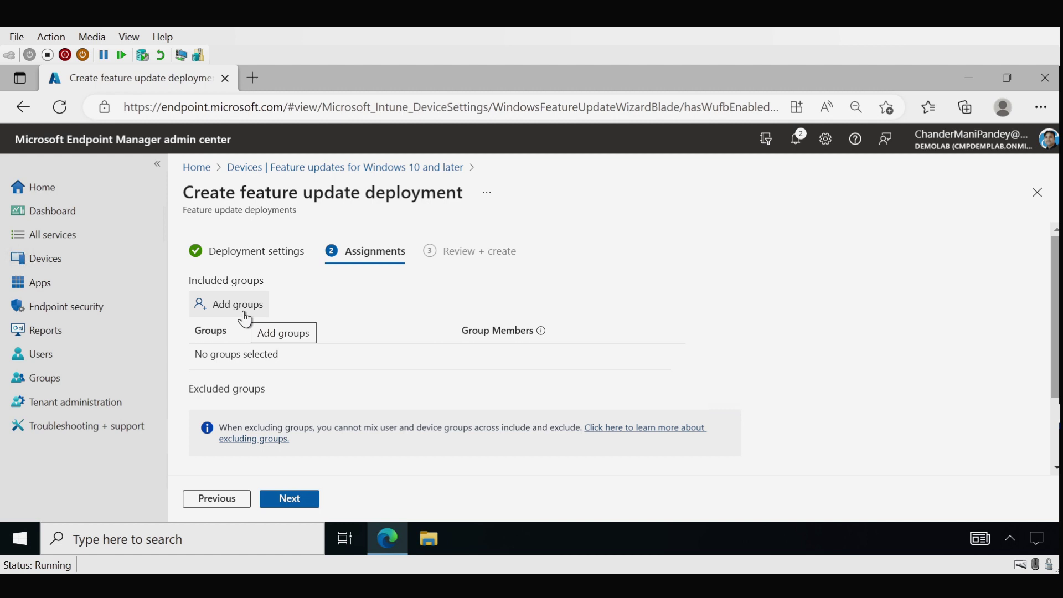
click(243, 318)
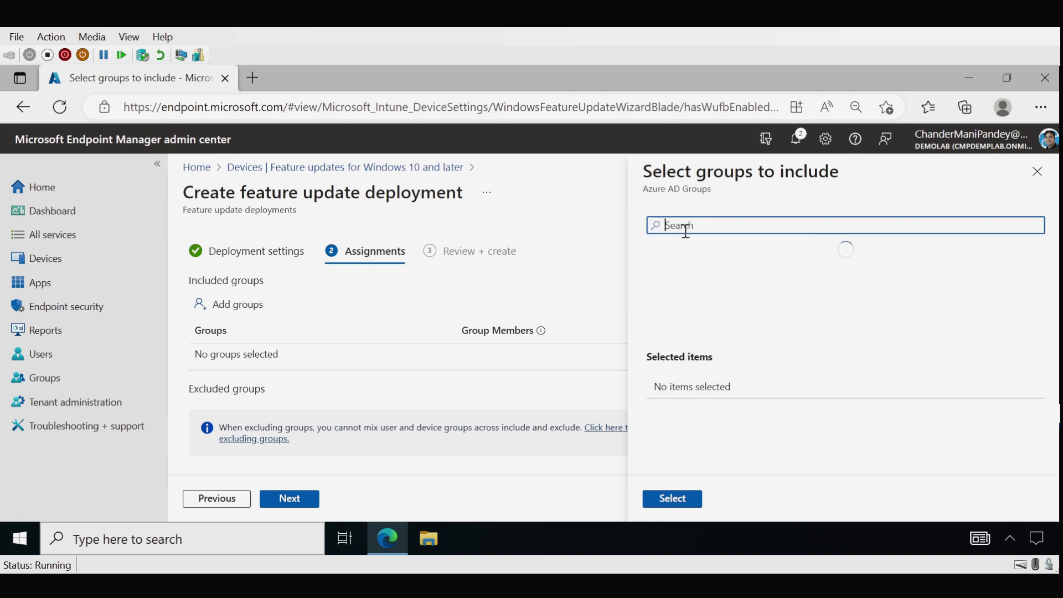
text(TEST GROUP)
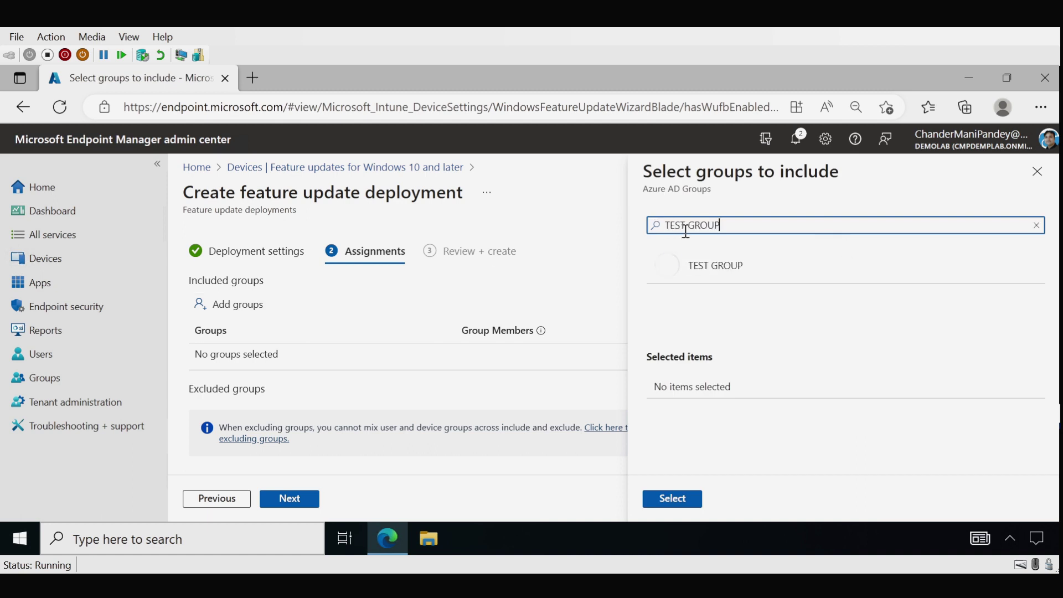
click(718, 273)
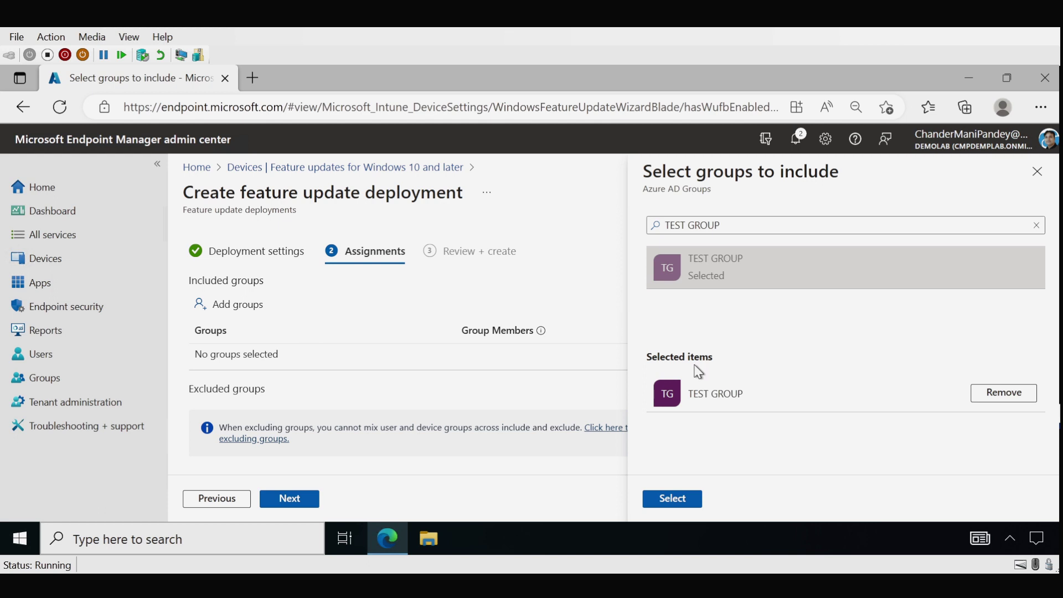
click(683, 501)
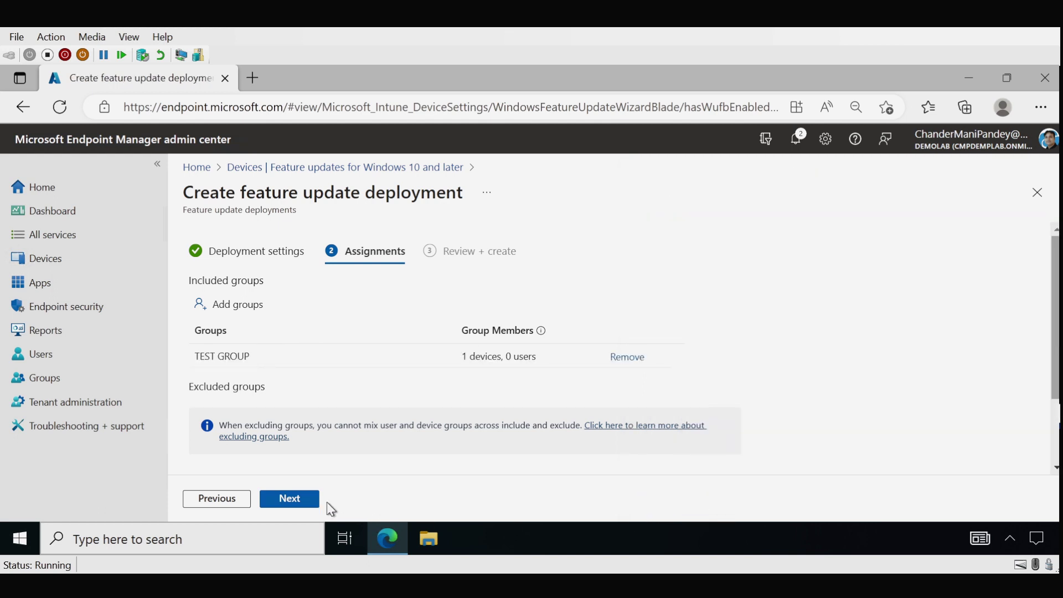
click(292, 503)
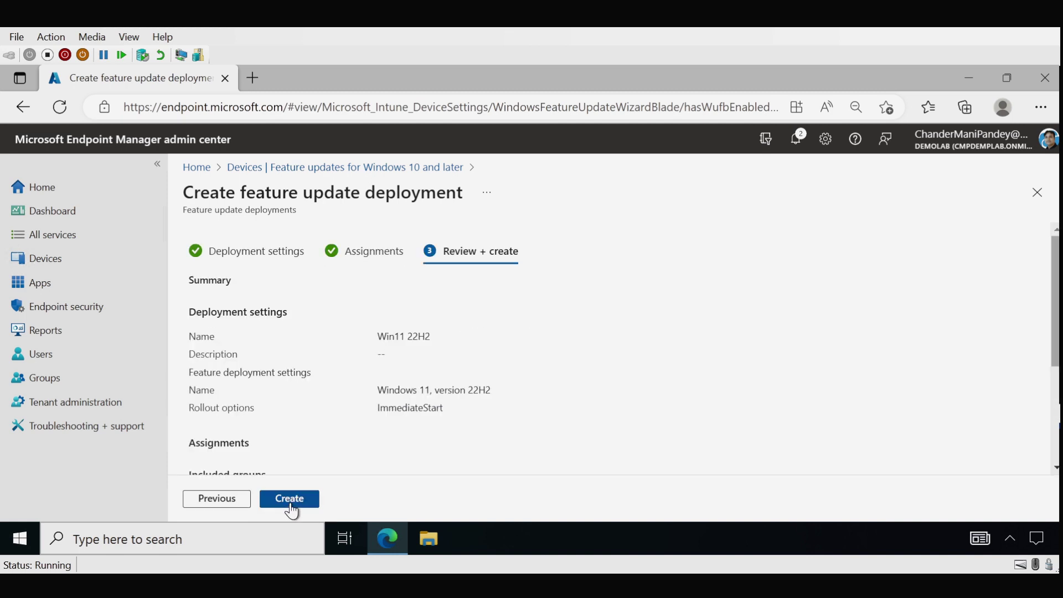
click(291, 503)
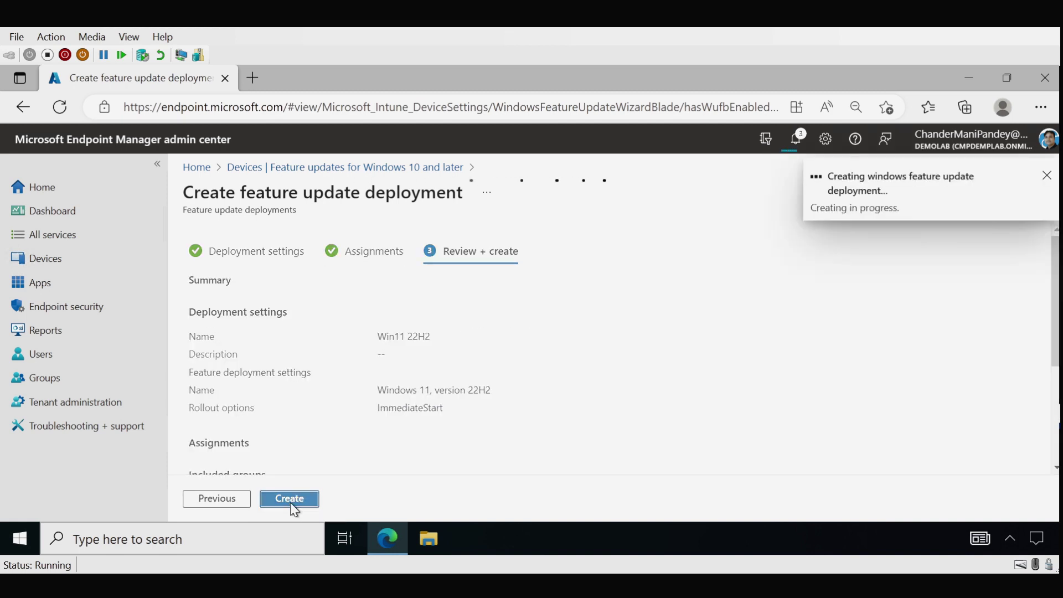
click(1047, 177)
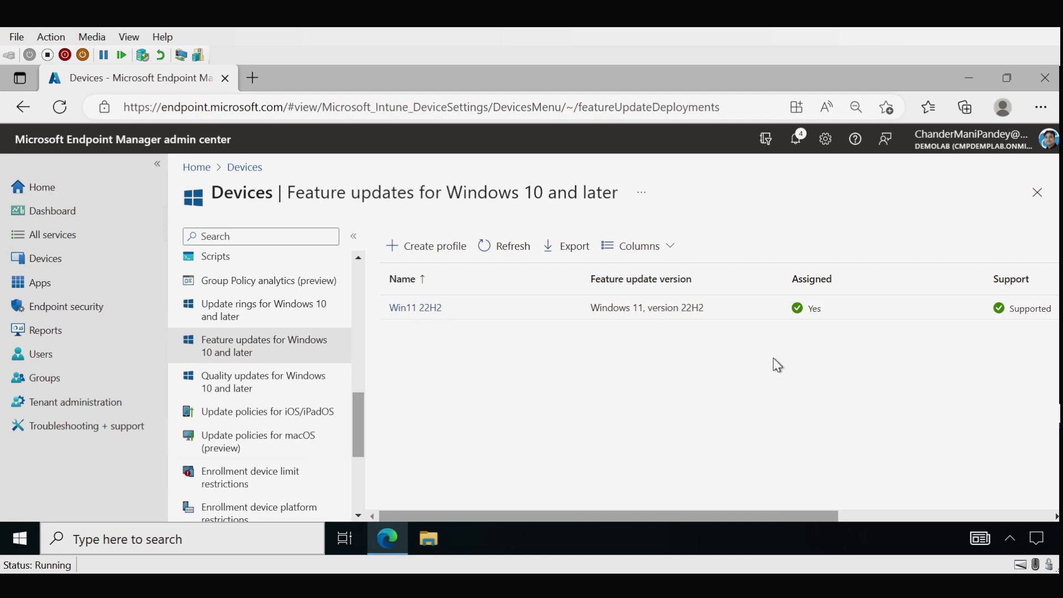
double_click(1024, 308)
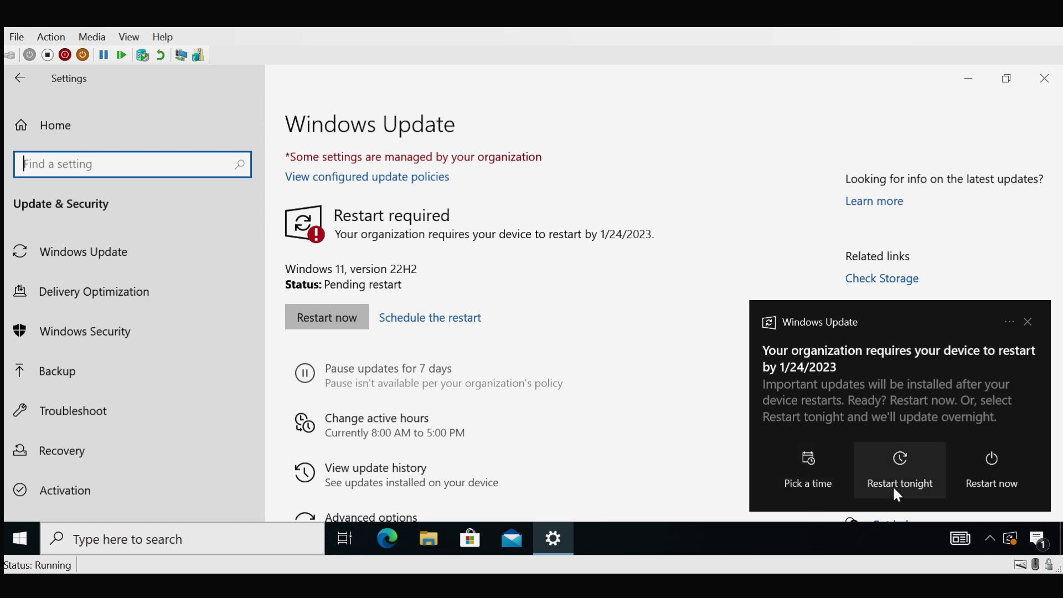
Restart the client device to install the pending update and sign in with the work account's e-mail and password.
click(993, 483)
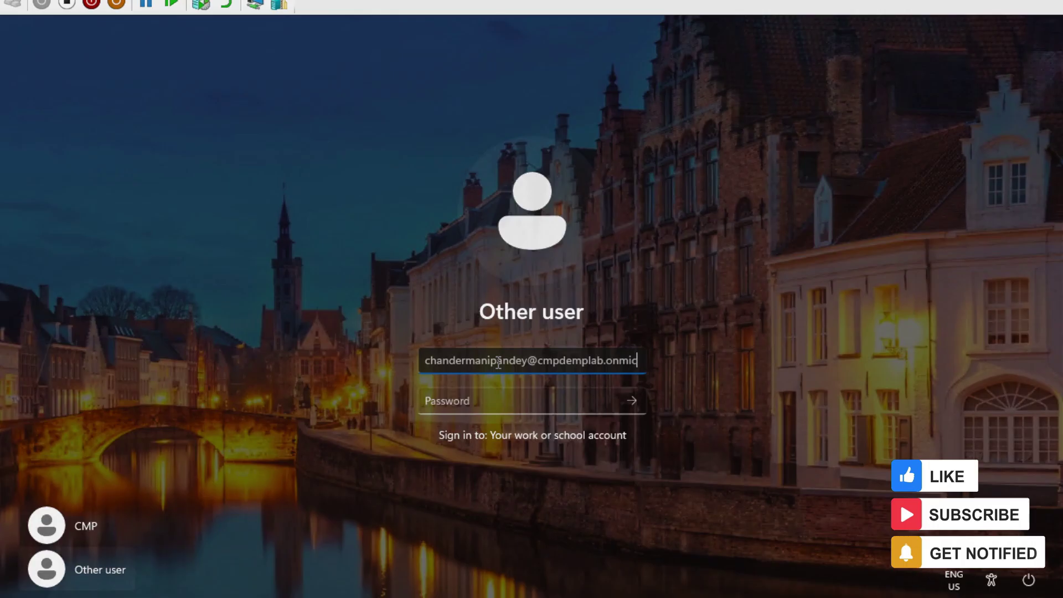
text(rosoft.com)
key(Tab)
key(ctrl+v)
key(Return)
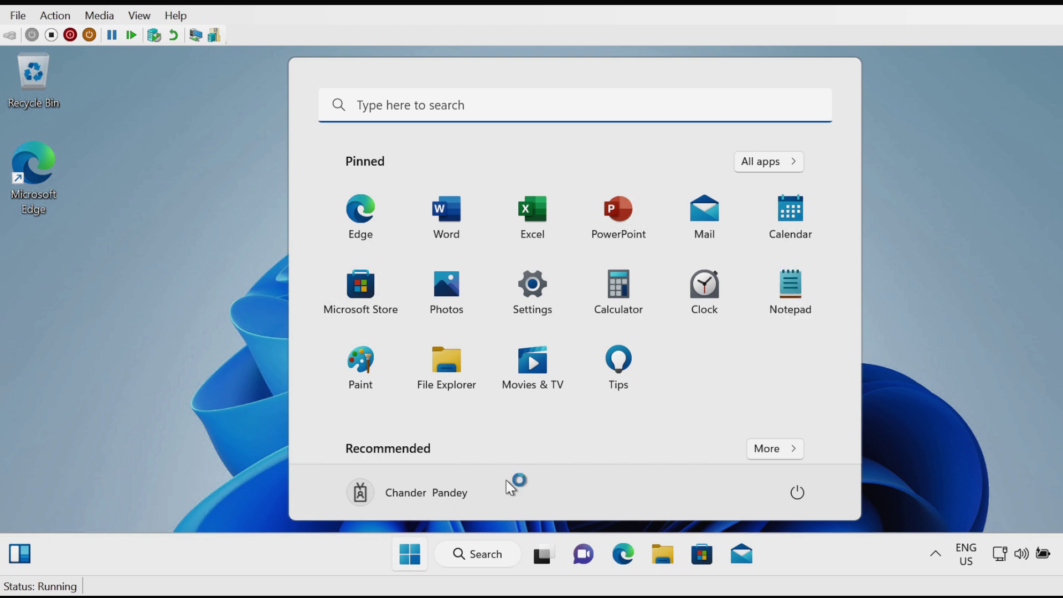
Run winver on the client device to check its installed Windows version.
click(419, 105)
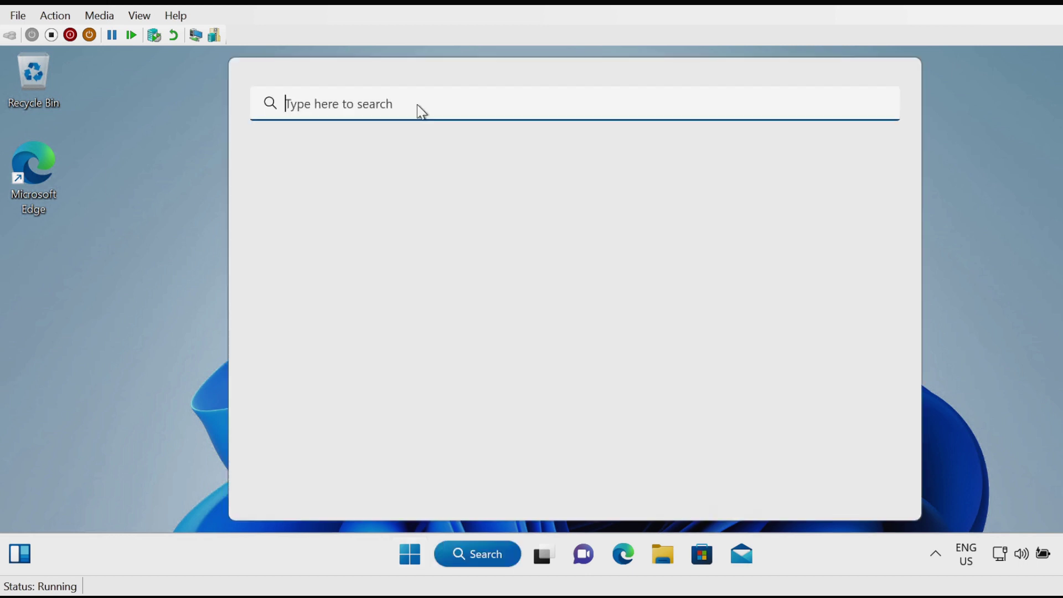
text(win)
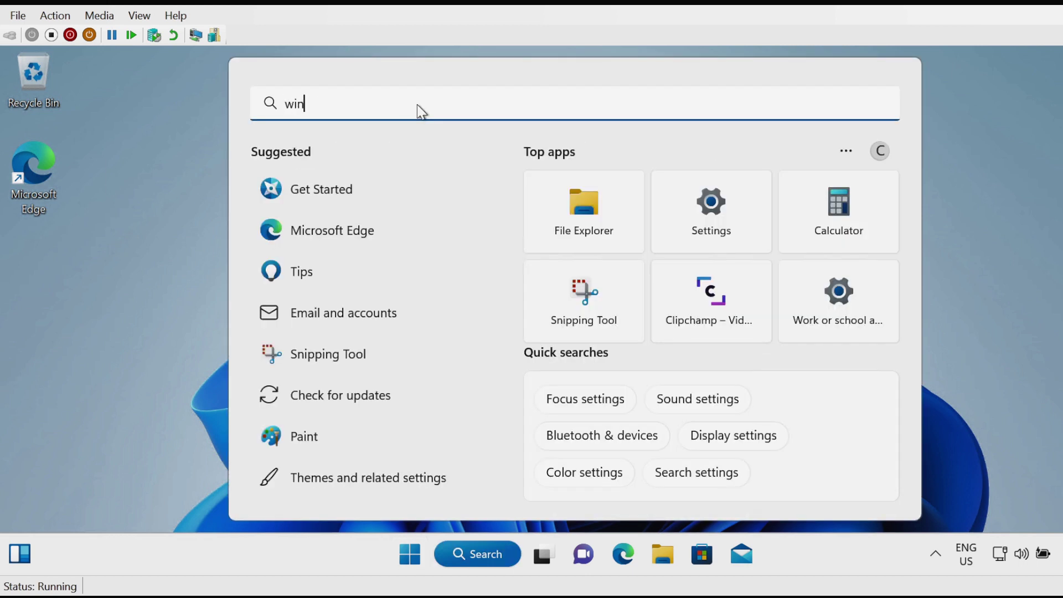
text(ver)
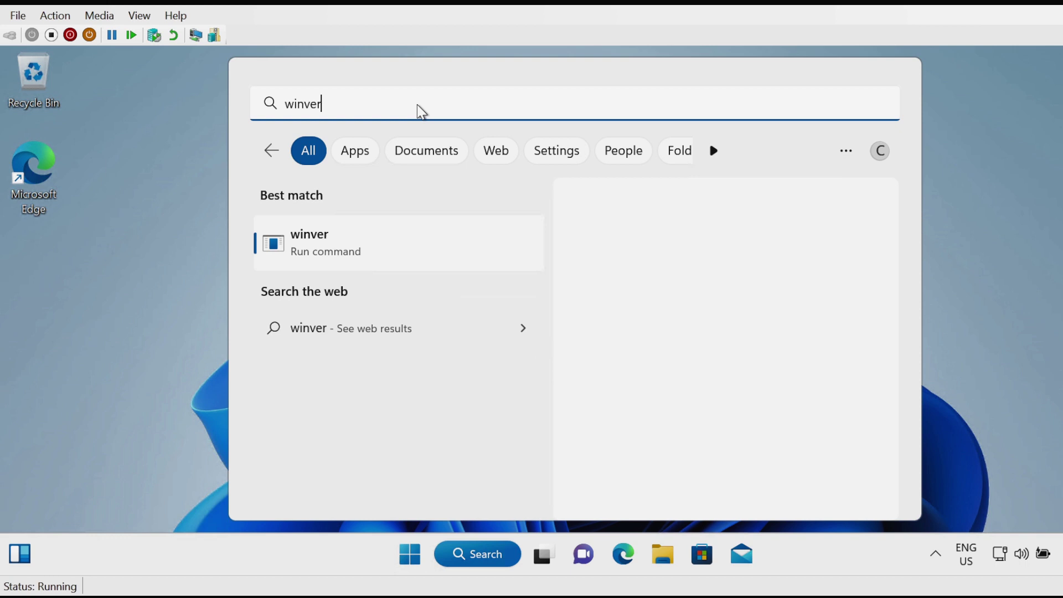
key(Return)
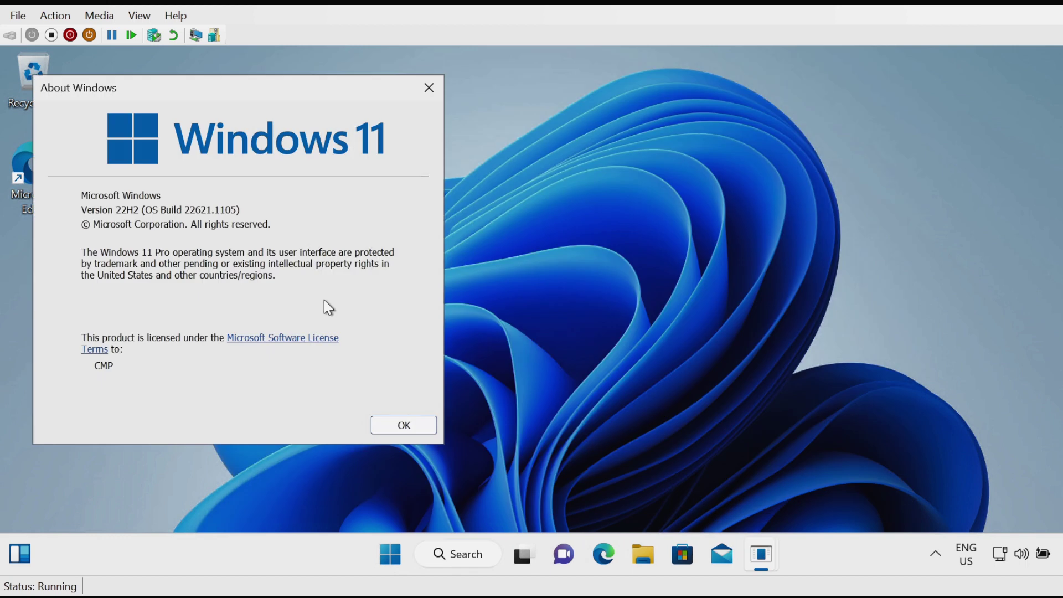